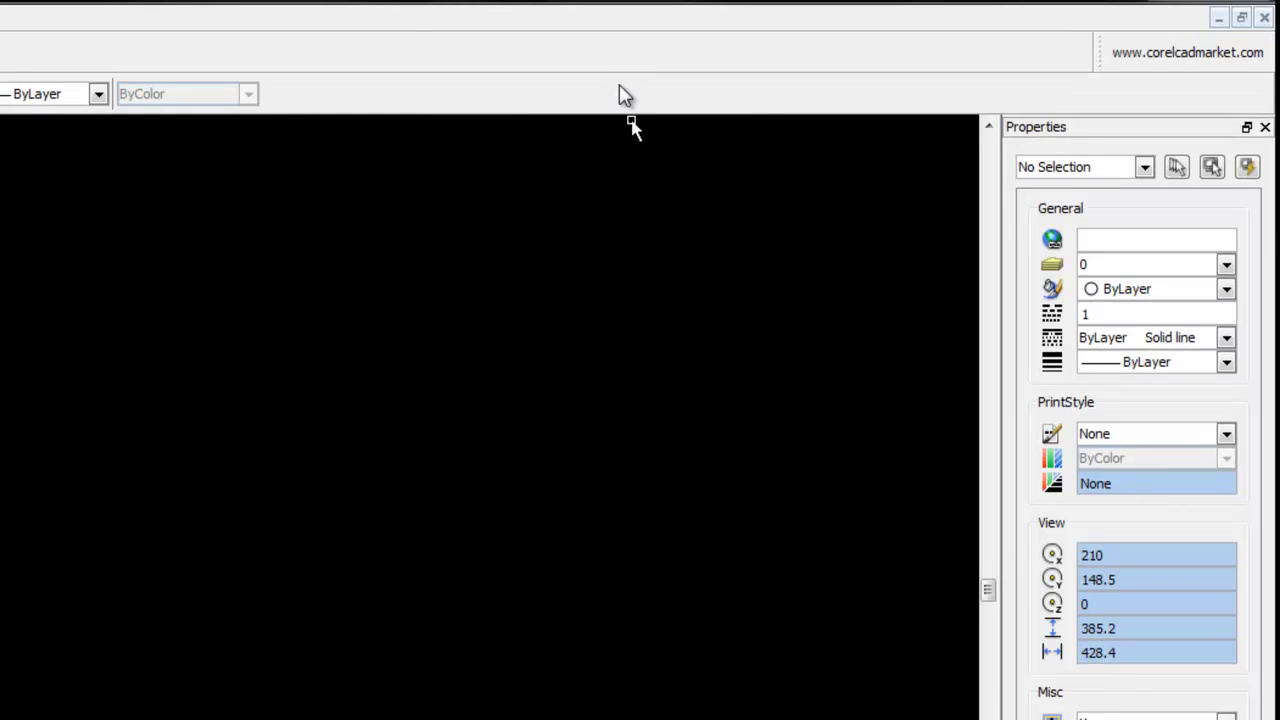
Step: Open the list of toolbars and palettes, then close it without changes
right_click(625, 80)
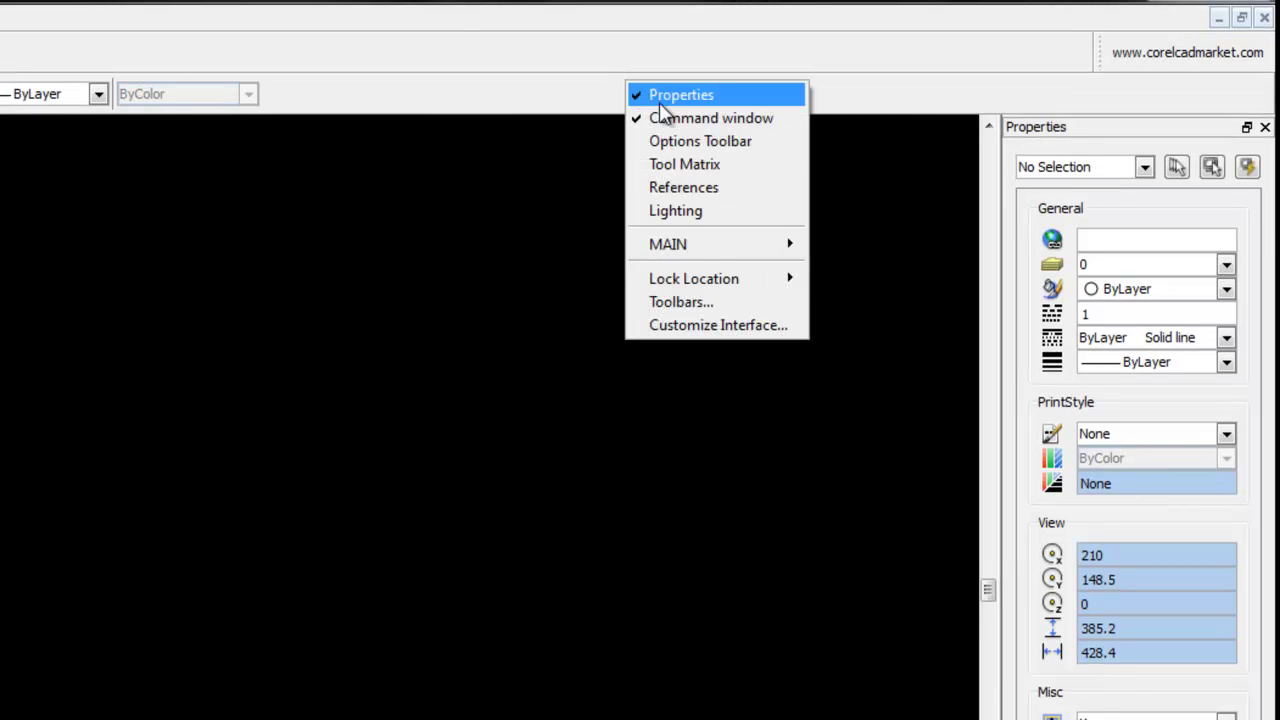
mouse_move(700, 246)
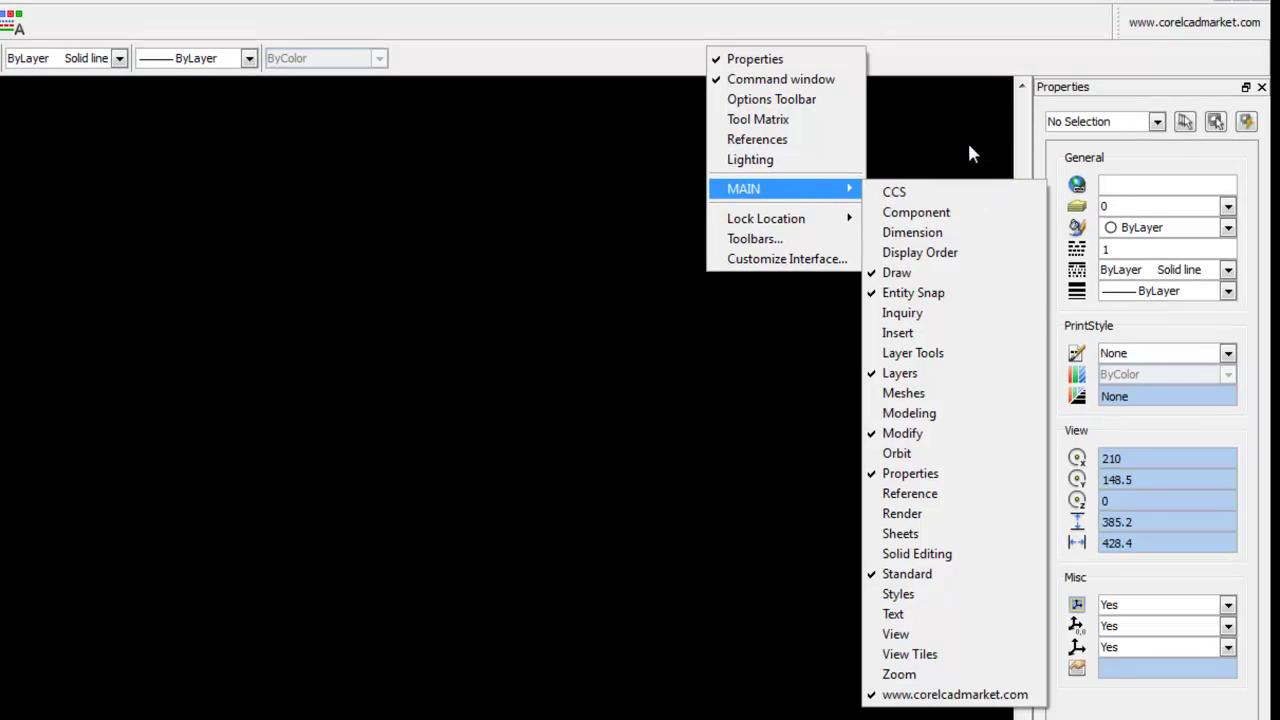
click(967, 140)
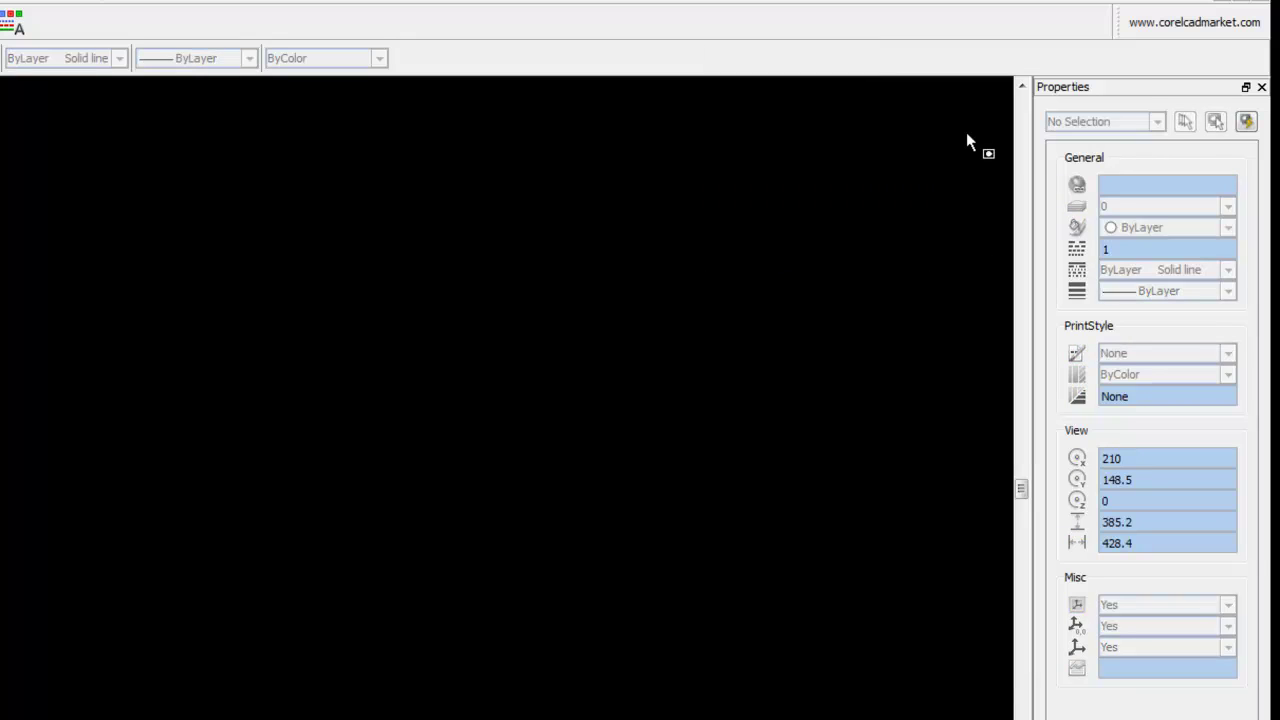
Step: Toggle the Properties palette off and on with Ctrl+1, then reopen it with PR
key(ctrl+1)
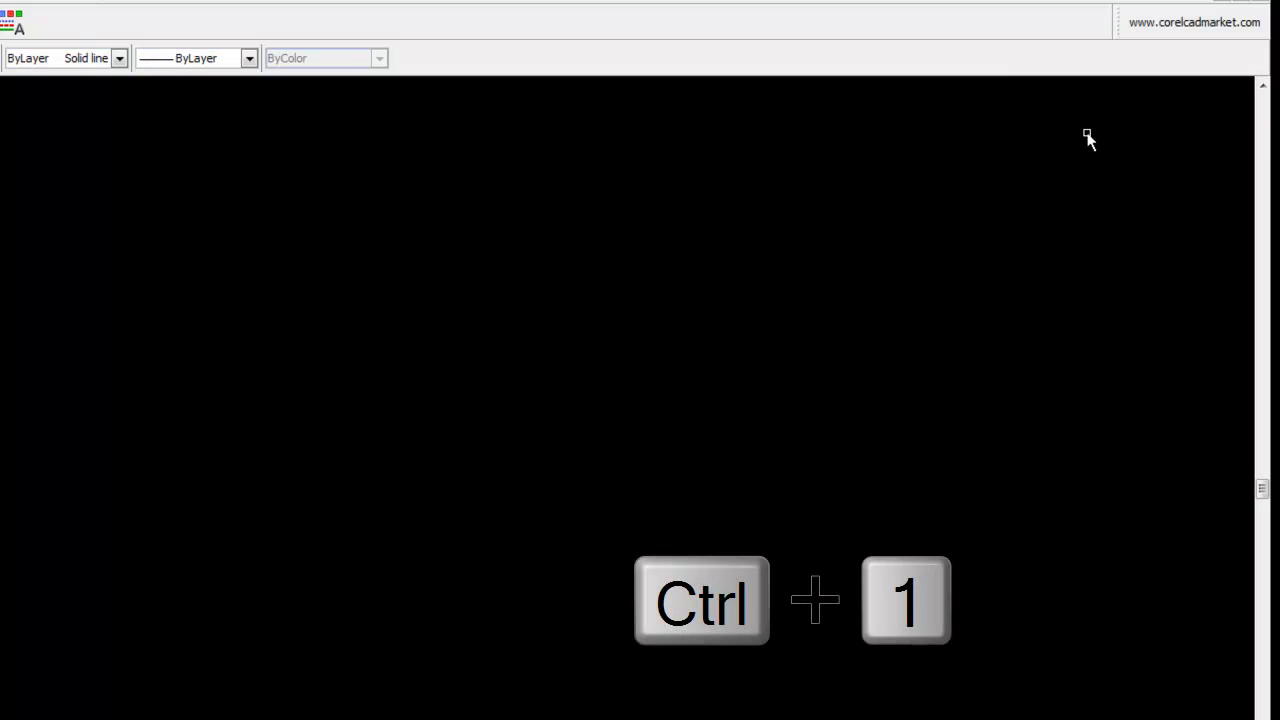
key(ctrl+1)
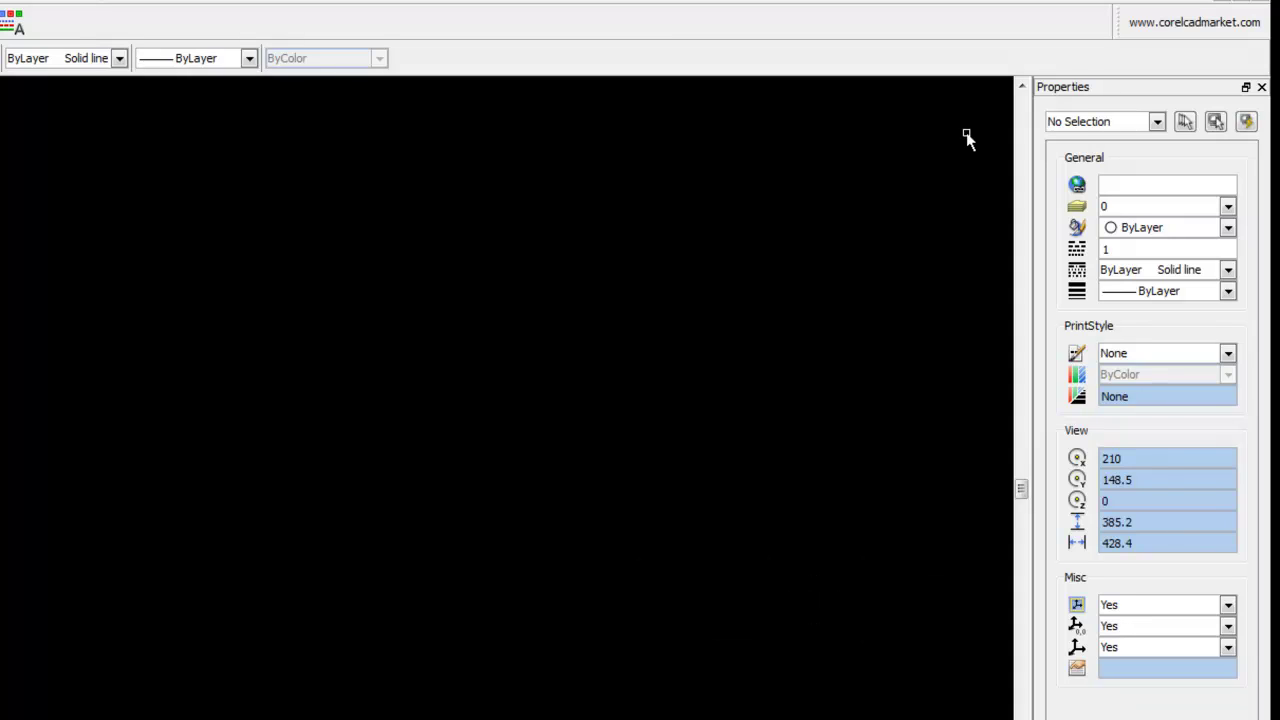
key(ctrl+1)
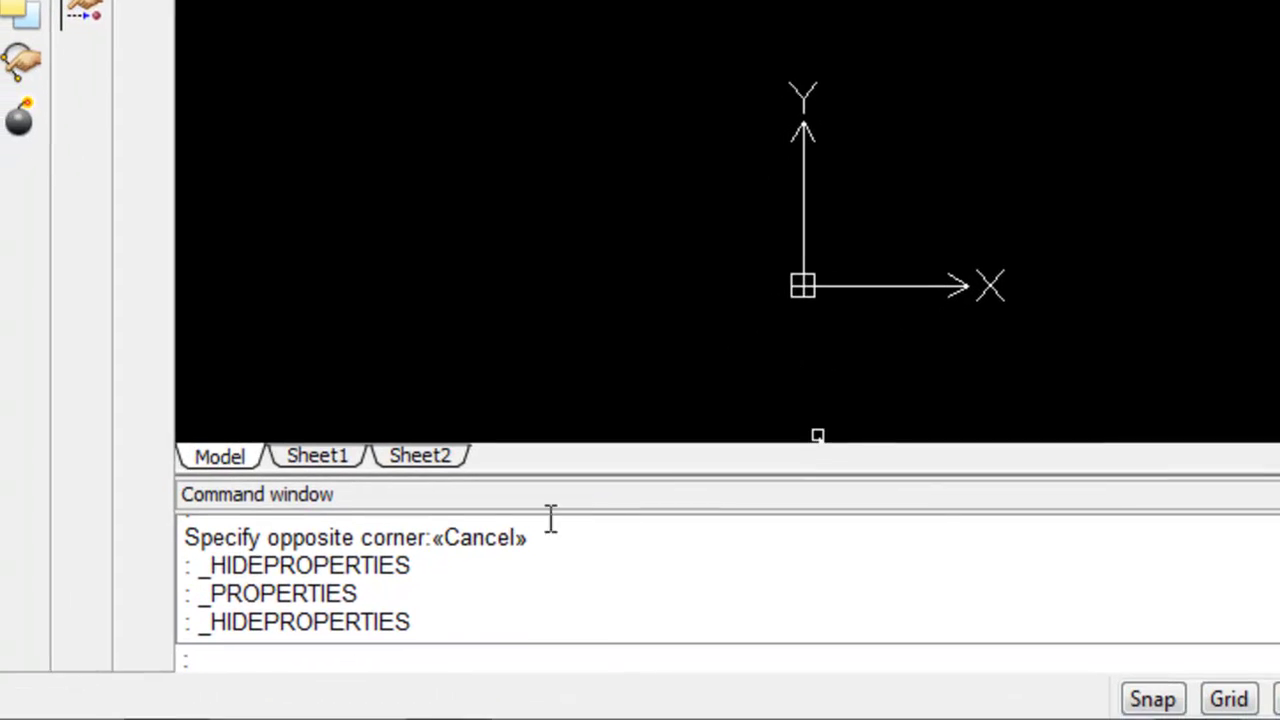
click(486, 619)
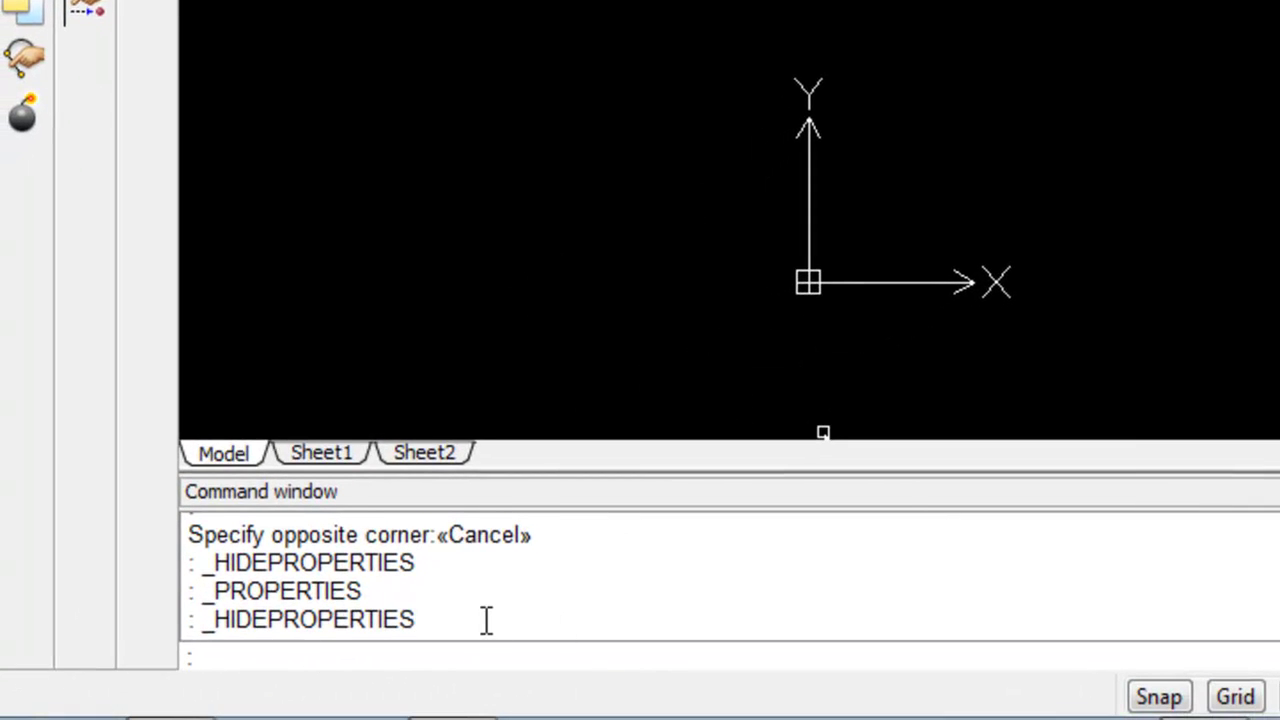
key(Return)
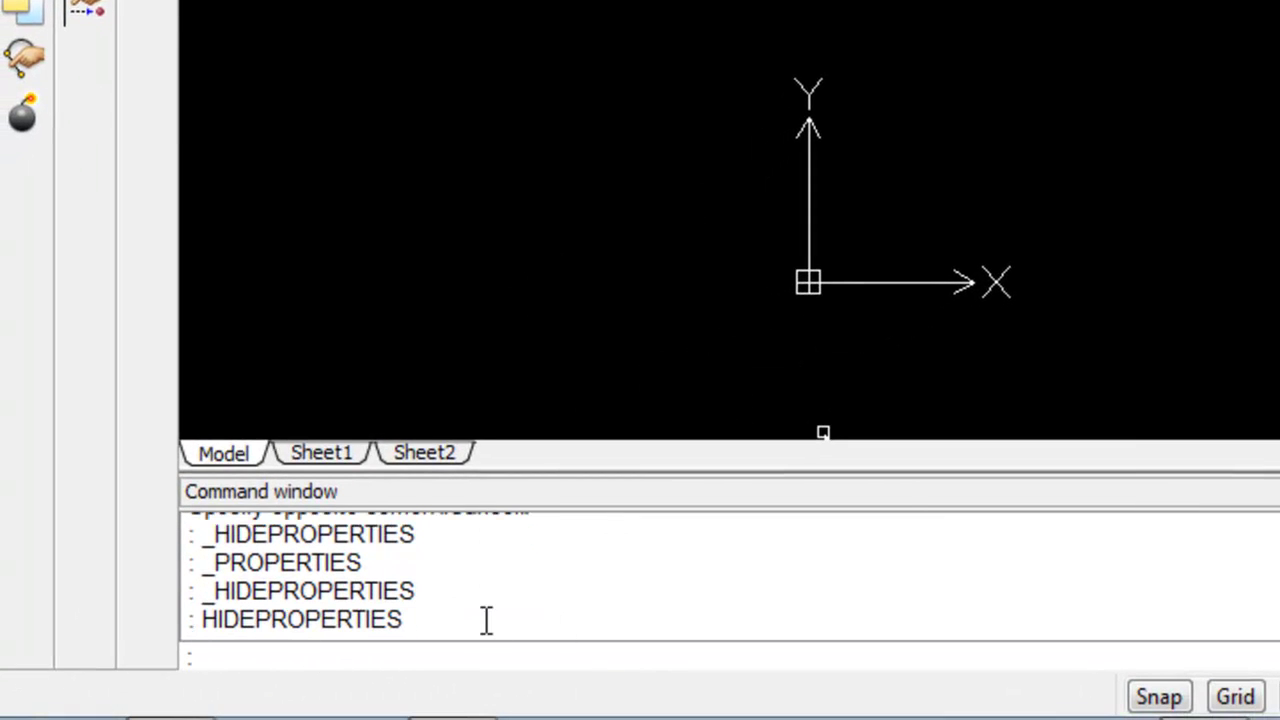
text(p)
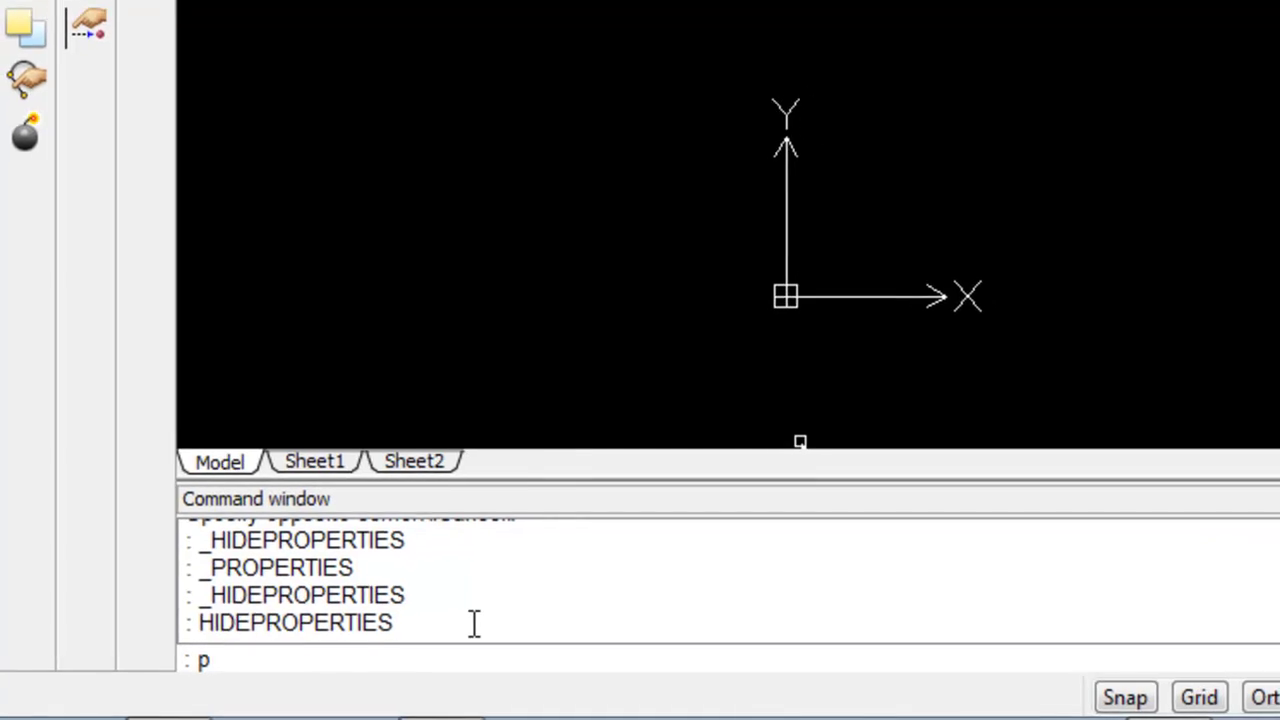
text(r)
key(Return)
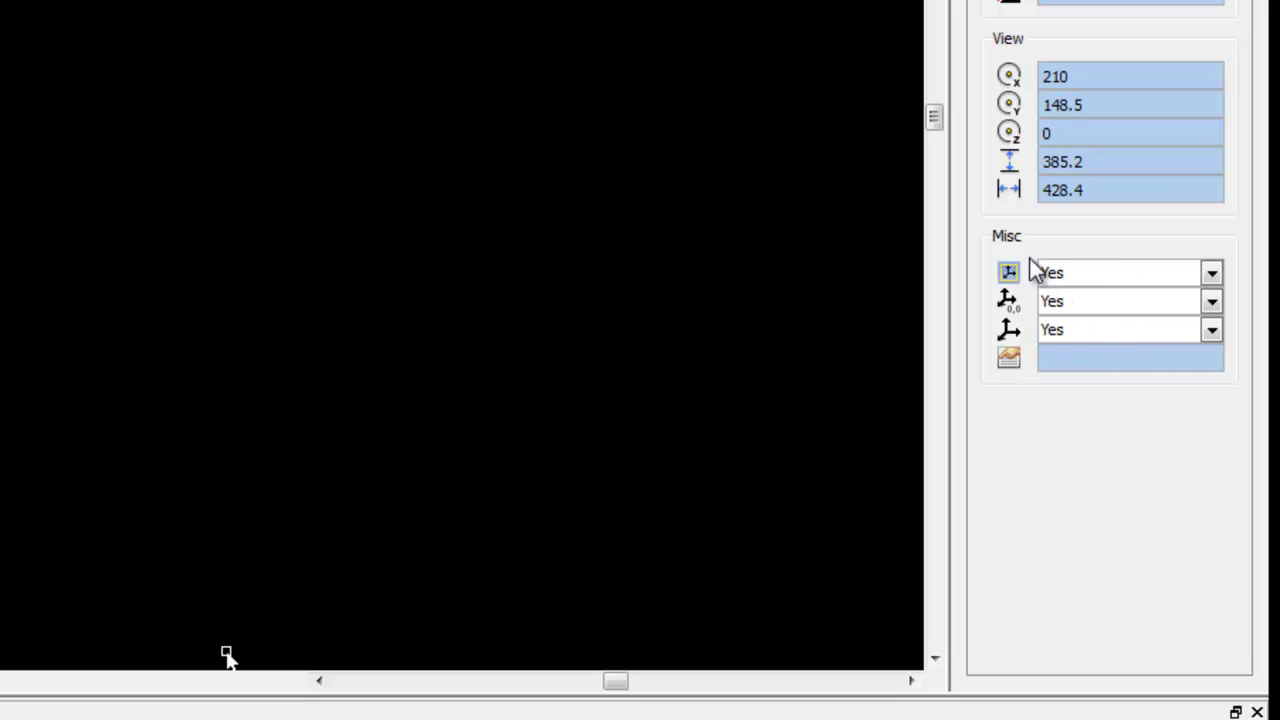
Step: Switch the Properties palette to labels only, then to icons and labels
right_click(1066, 450)
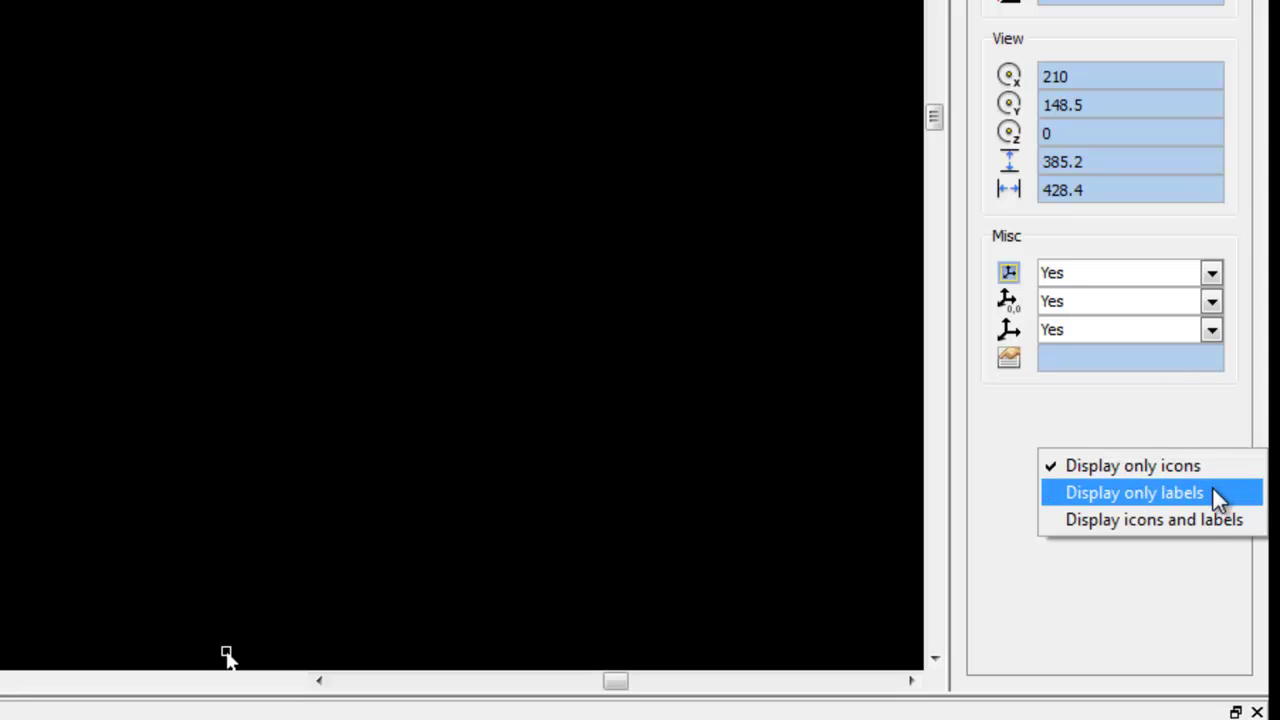
click(1212, 486)
right_click(1062, 484)
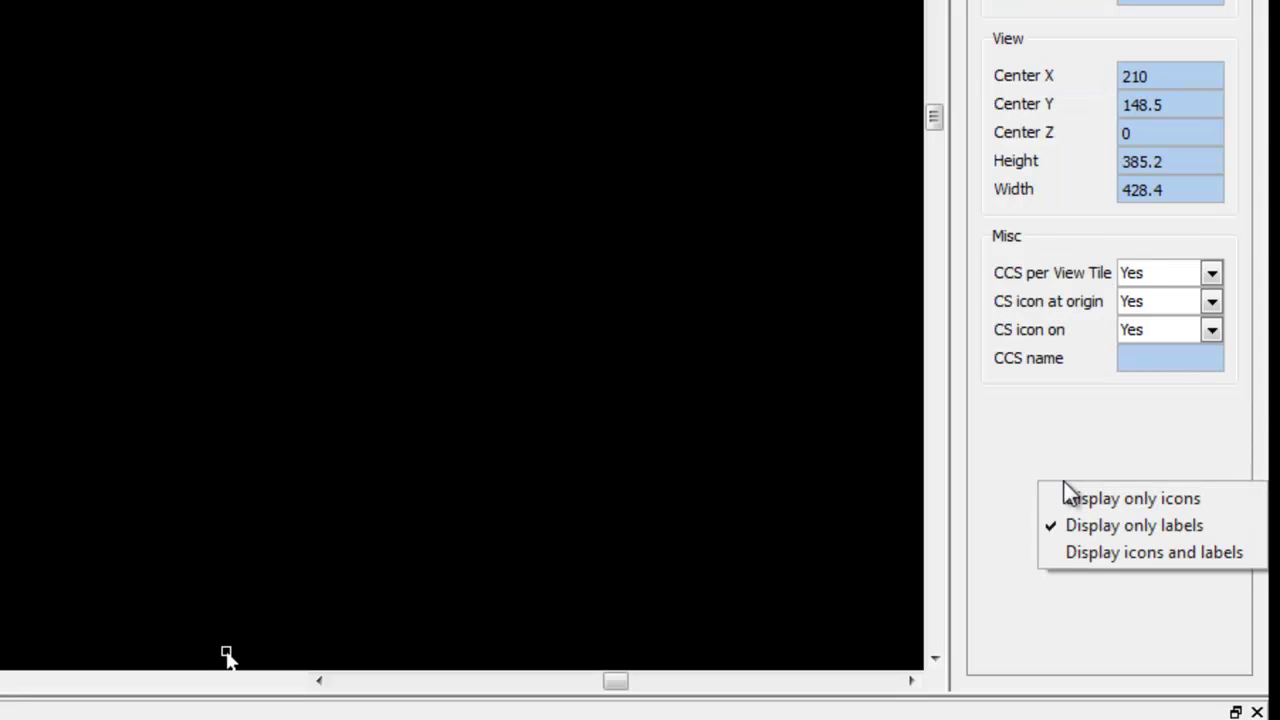
click(1087, 563)
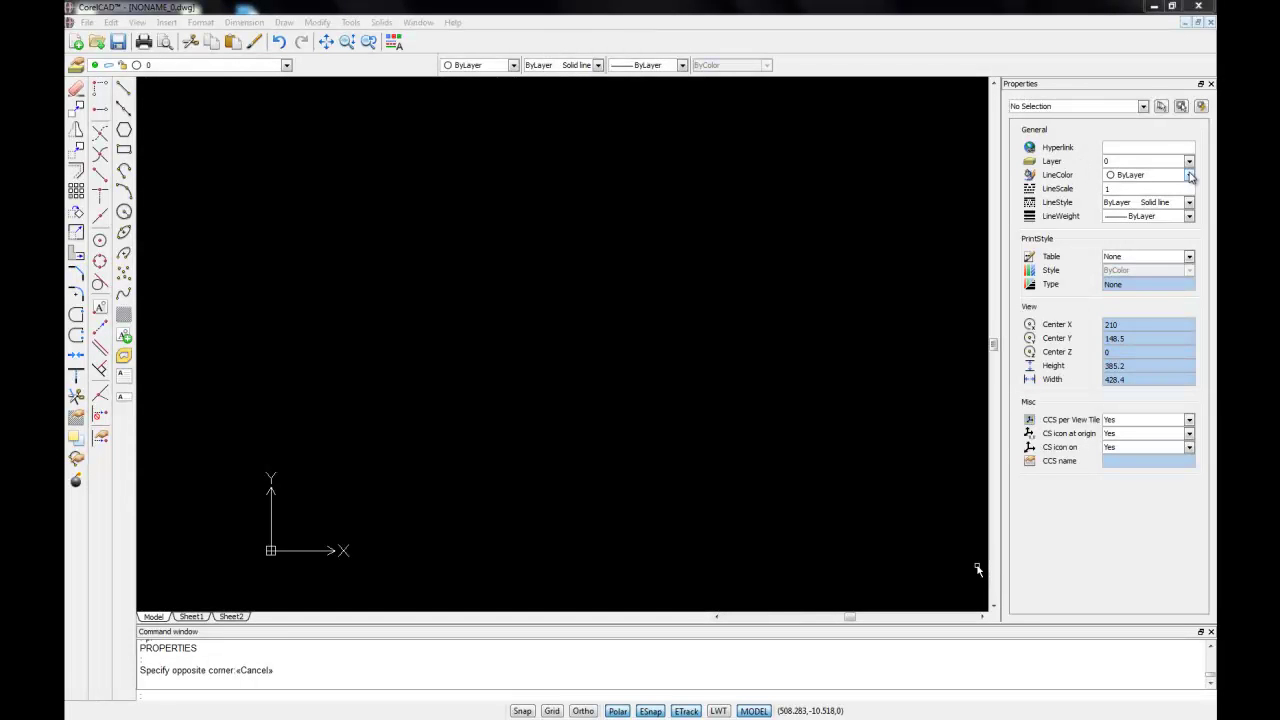
click(1190, 176)
click(1190, 177)
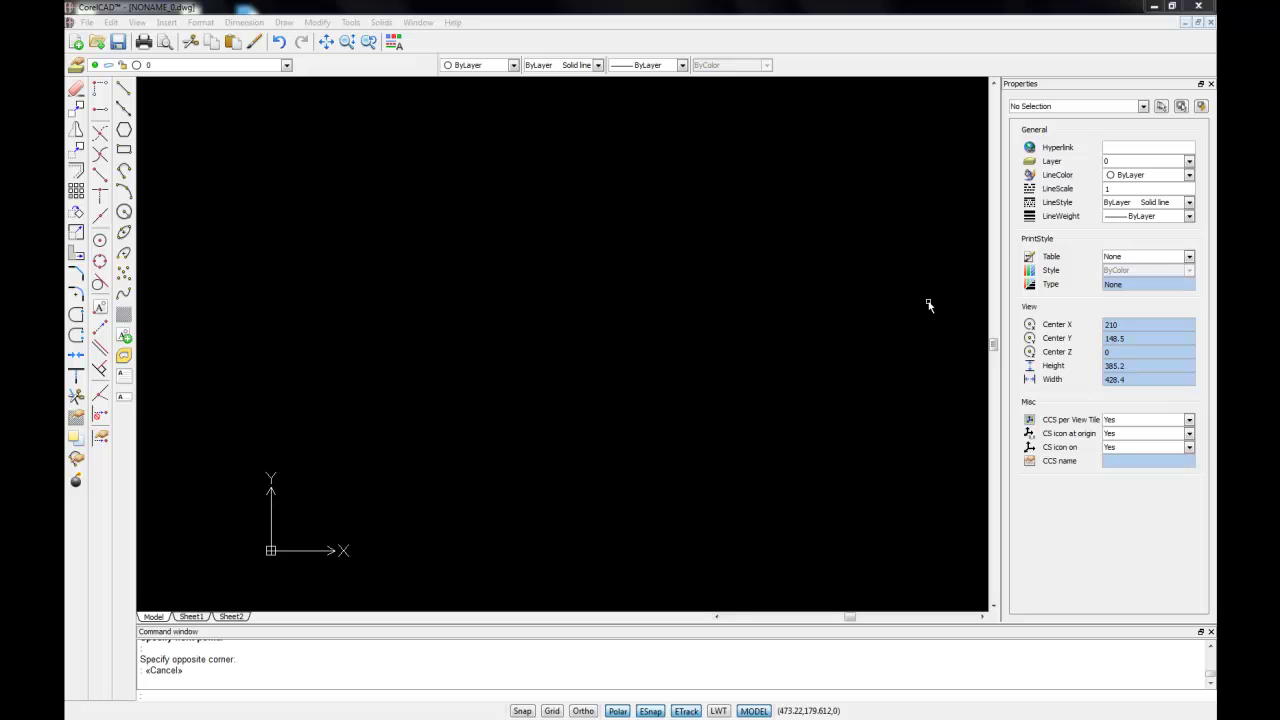
Step: Use LINE to draw a vertical line from near the top right straight downward
click(145, 692)
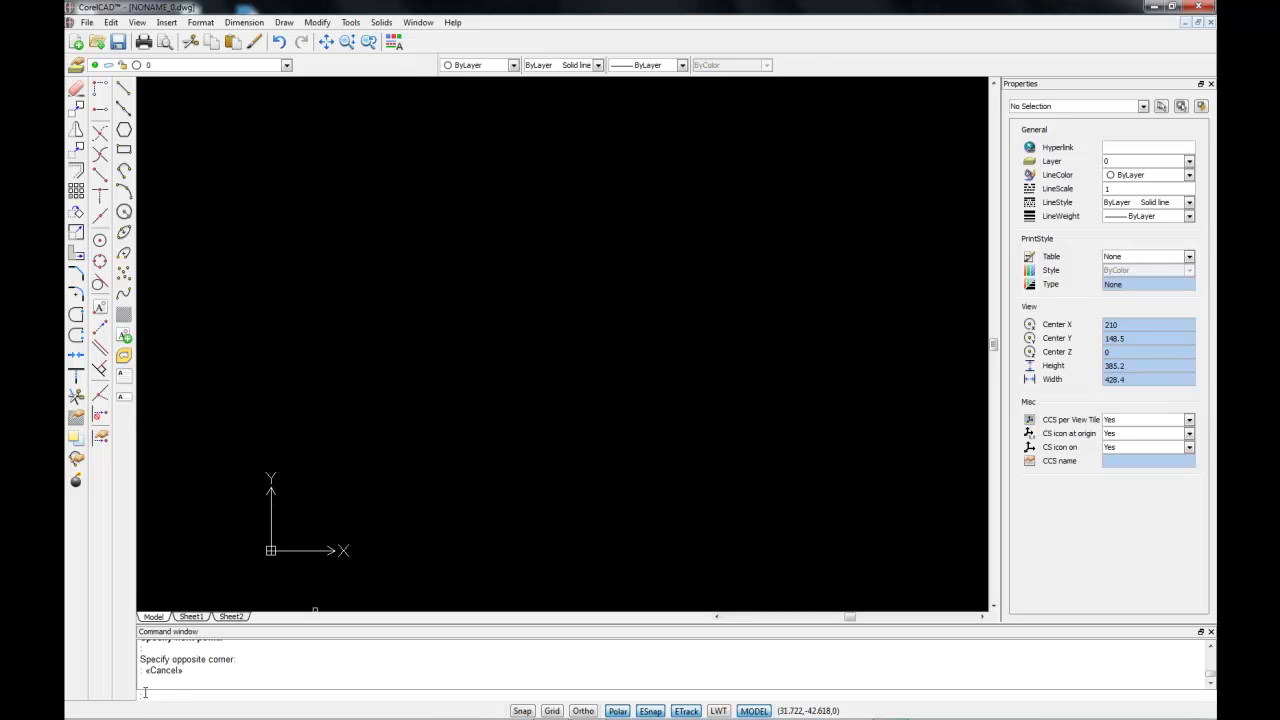
text(line)
key(Return)
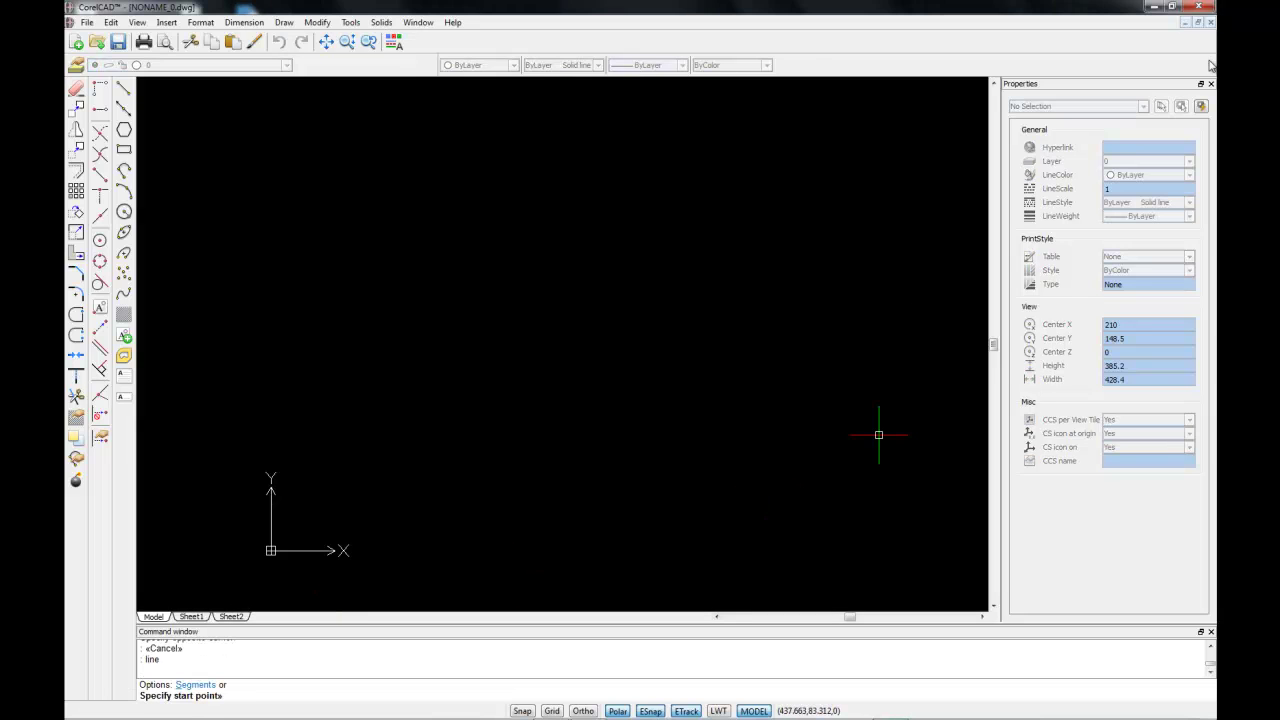
click(911, 146)
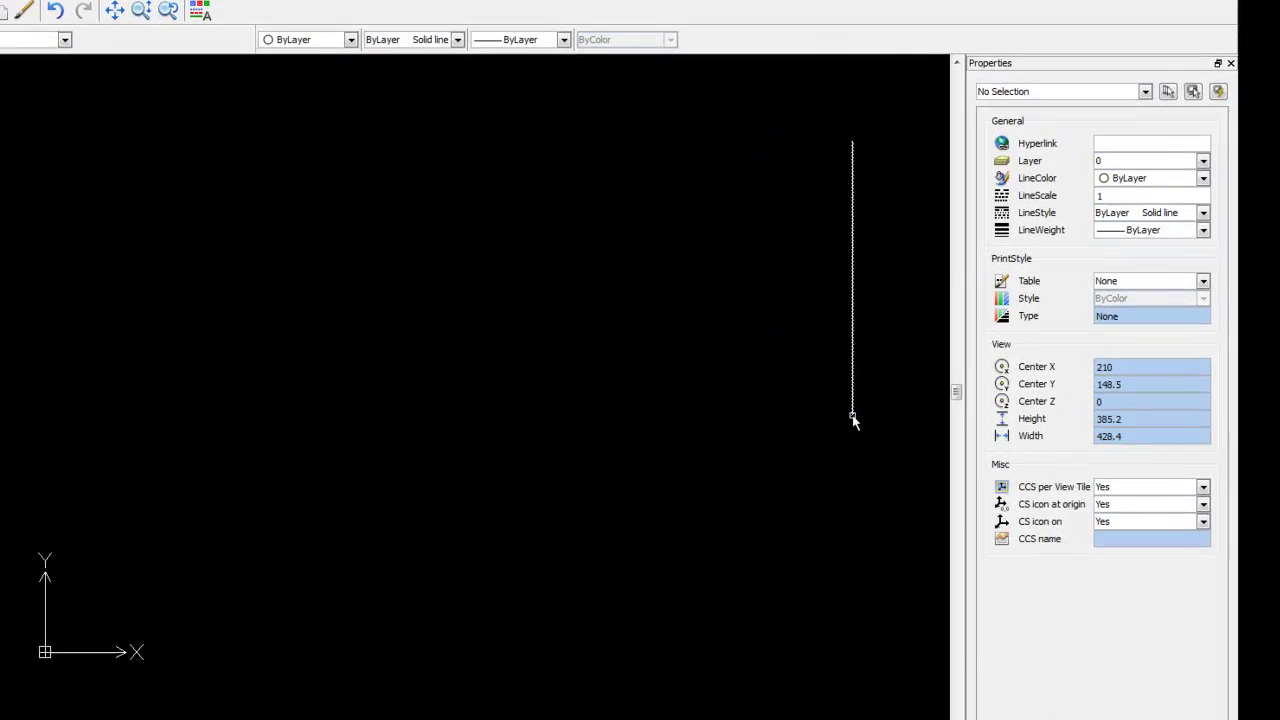
click(852, 417)
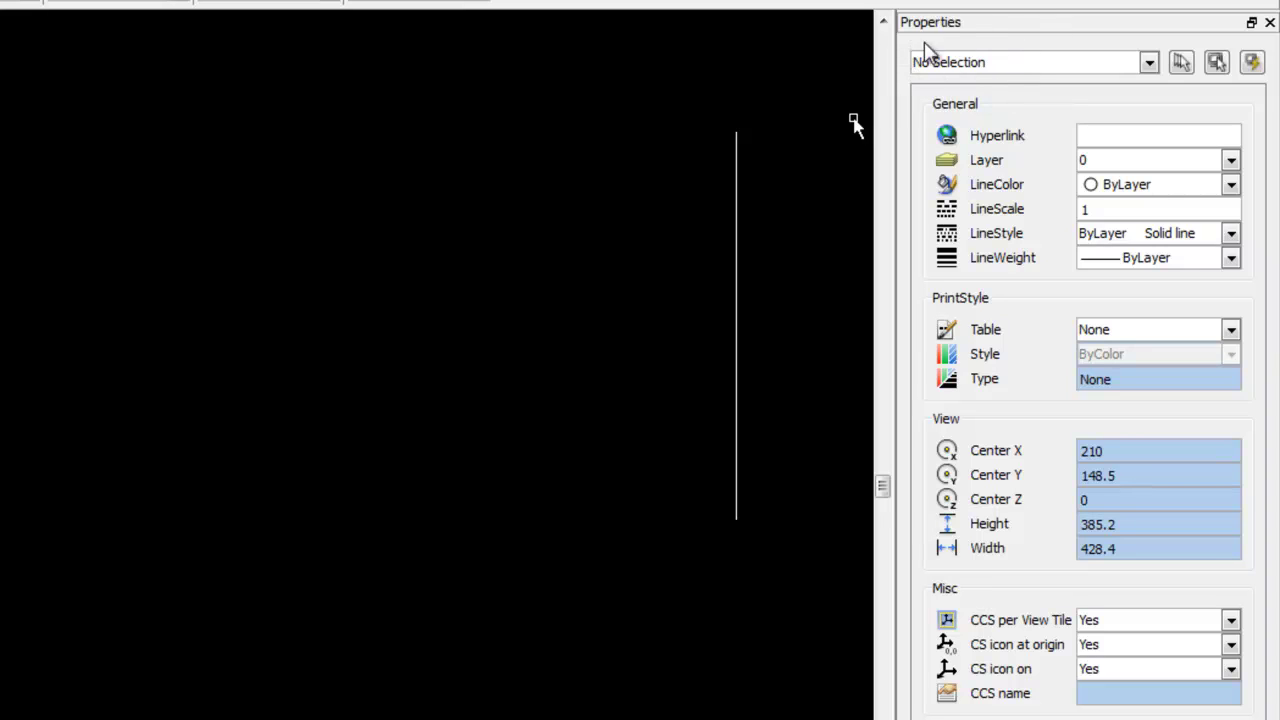
Step: Select the vertical line and change its colour to Red
click(736, 150)
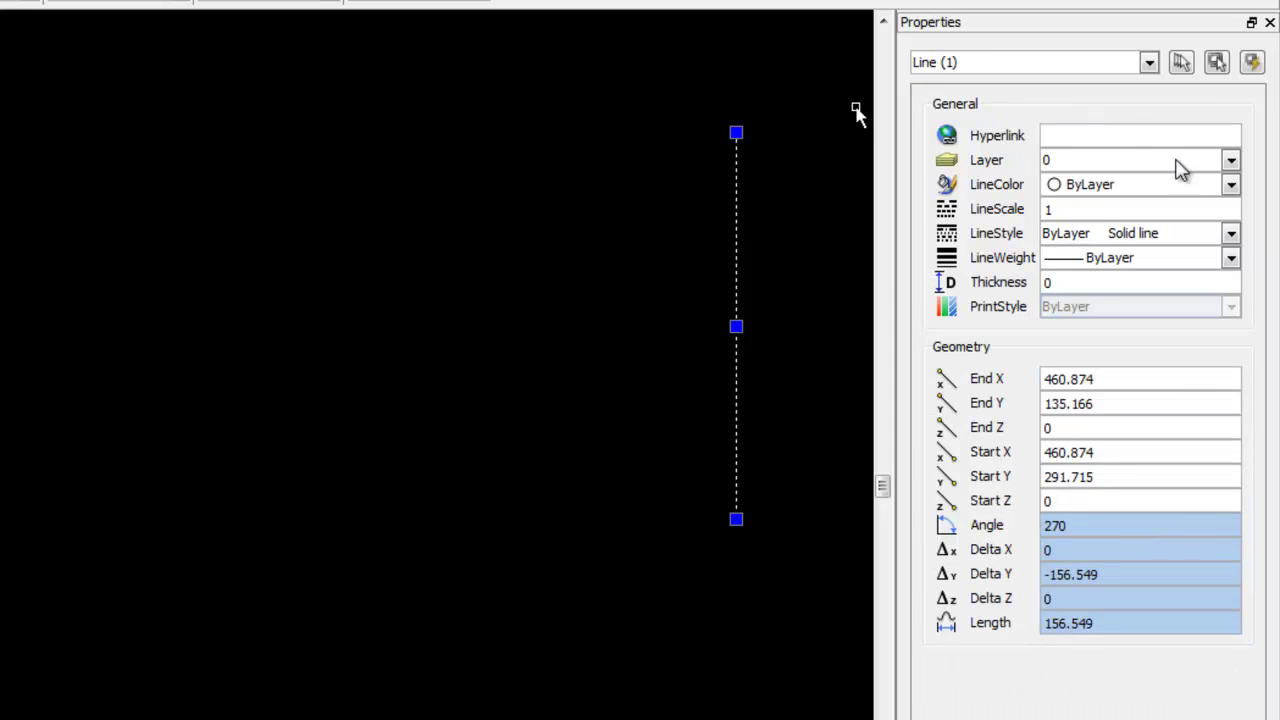
click(1231, 189)
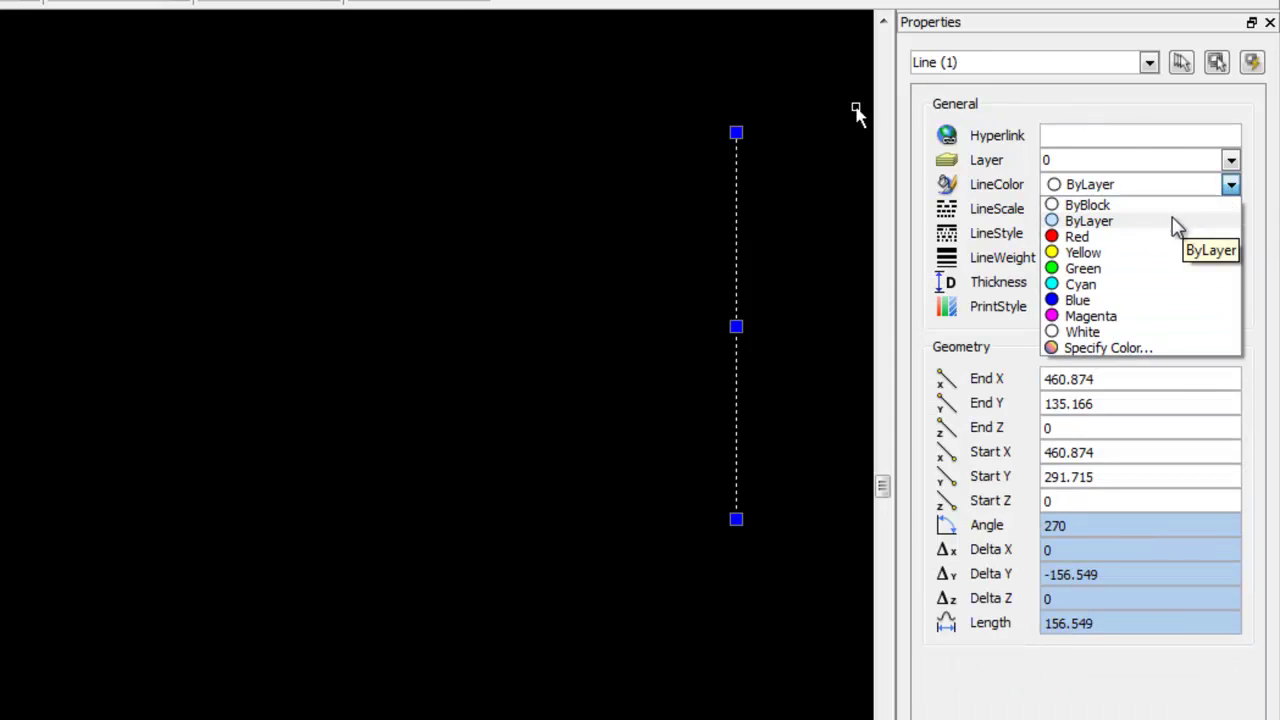
click(1155, 243)
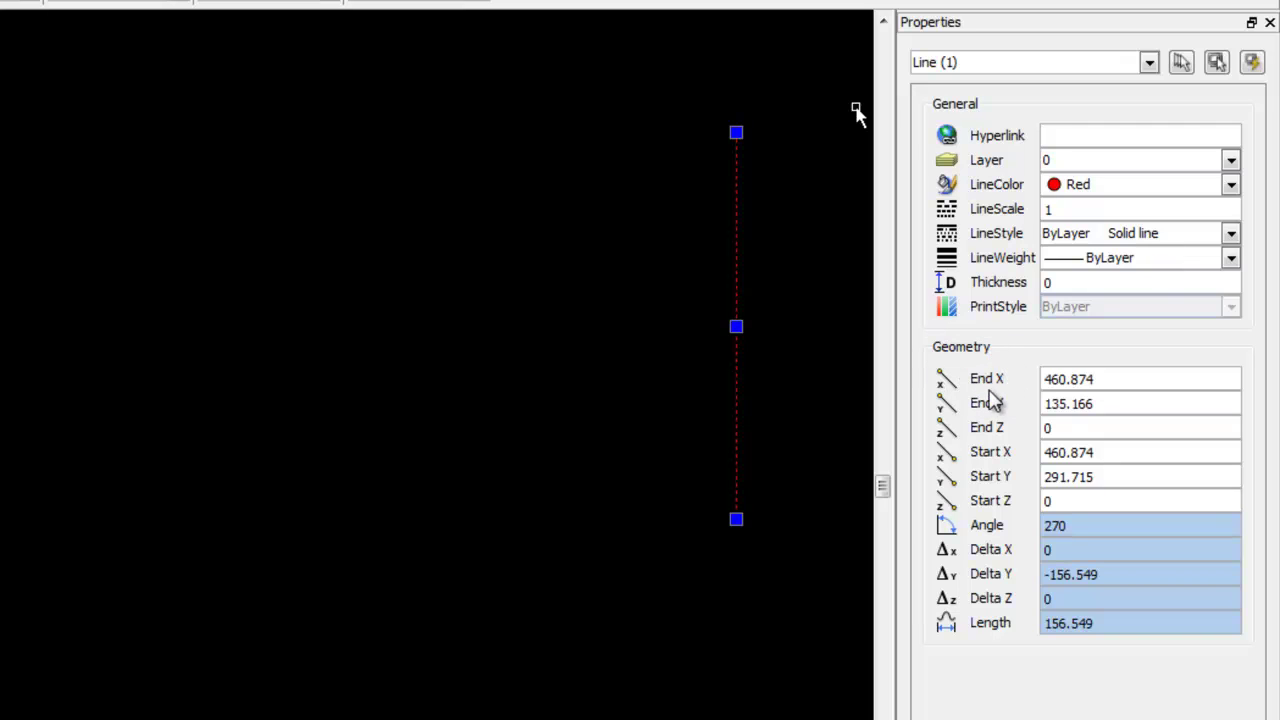
Step: Set the red line's End X value to 15
drag(1114, 386, 1026, 381)
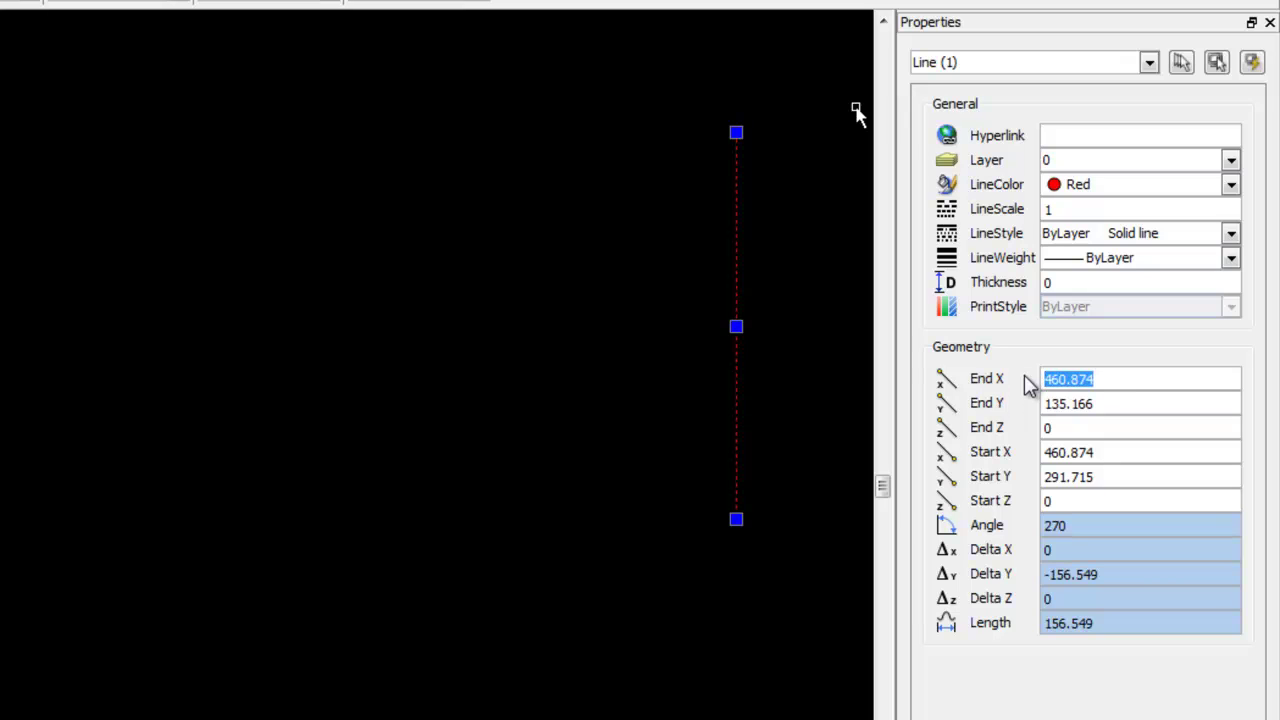
text(15)
key(Return)
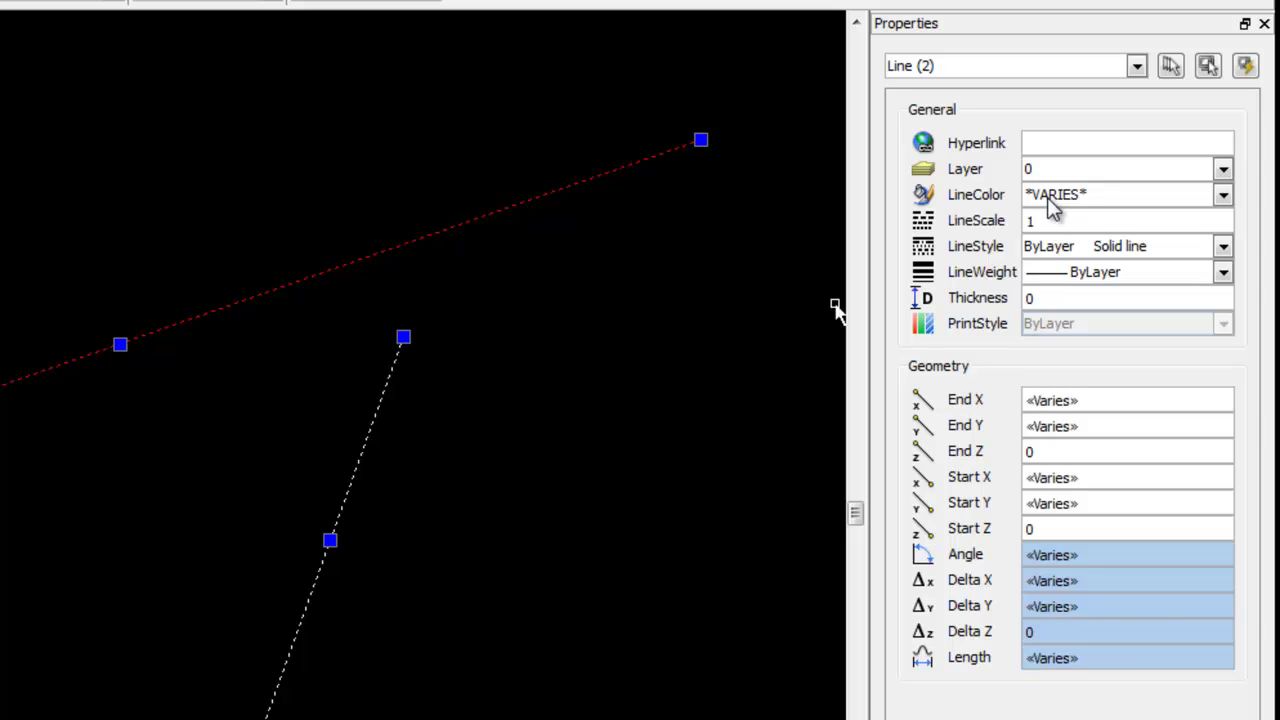
Step: Change the white line's colour to Cyan and undock the Properties panel so it floats
key(Escape)
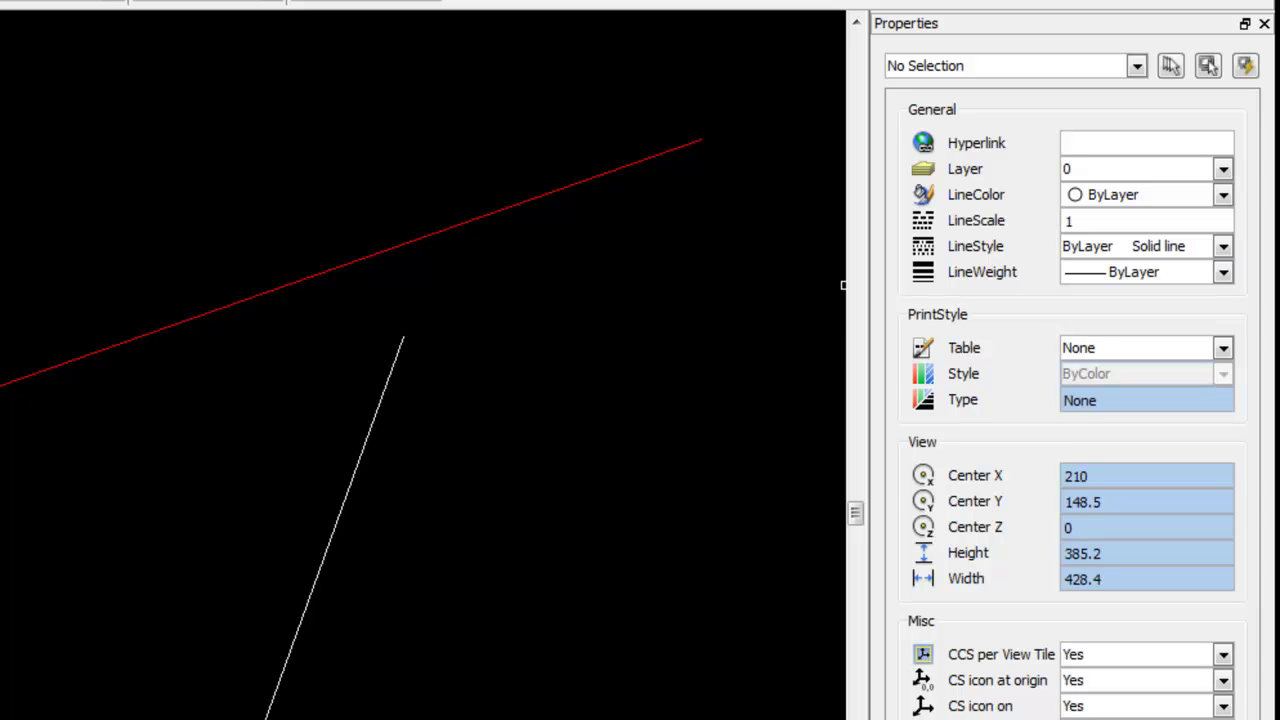
click(384, 403)
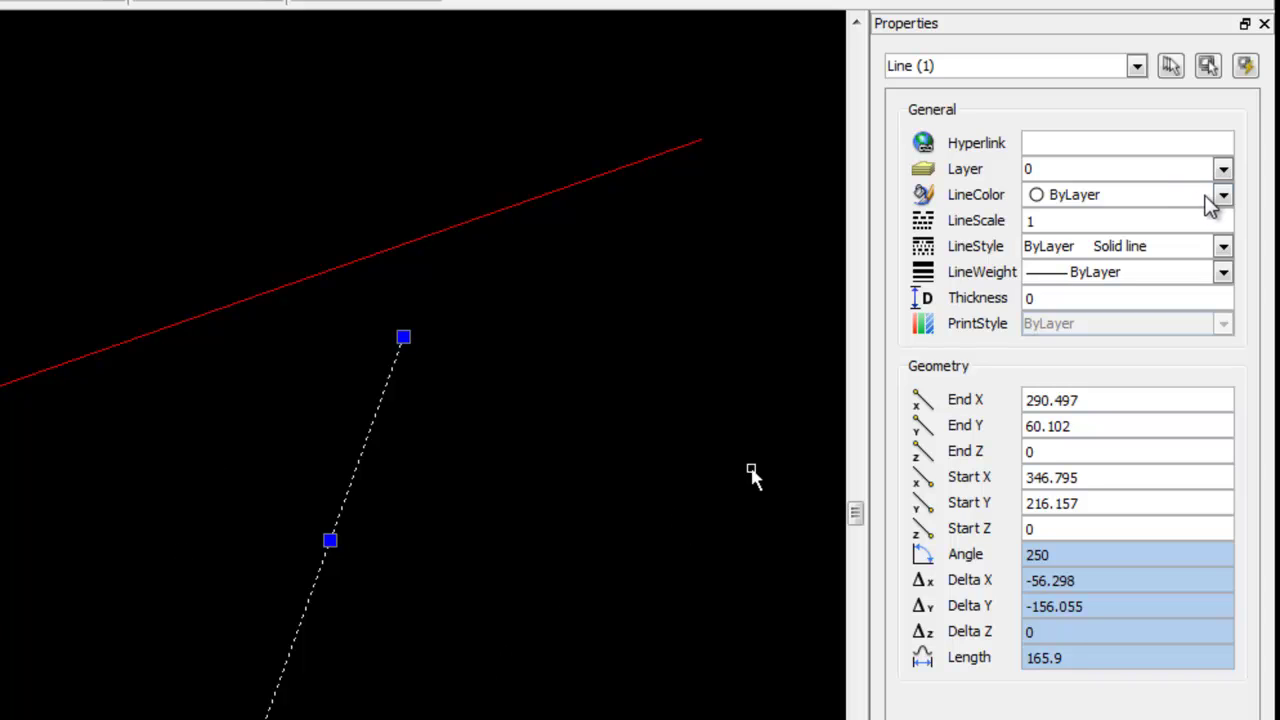
click(1222, 195)
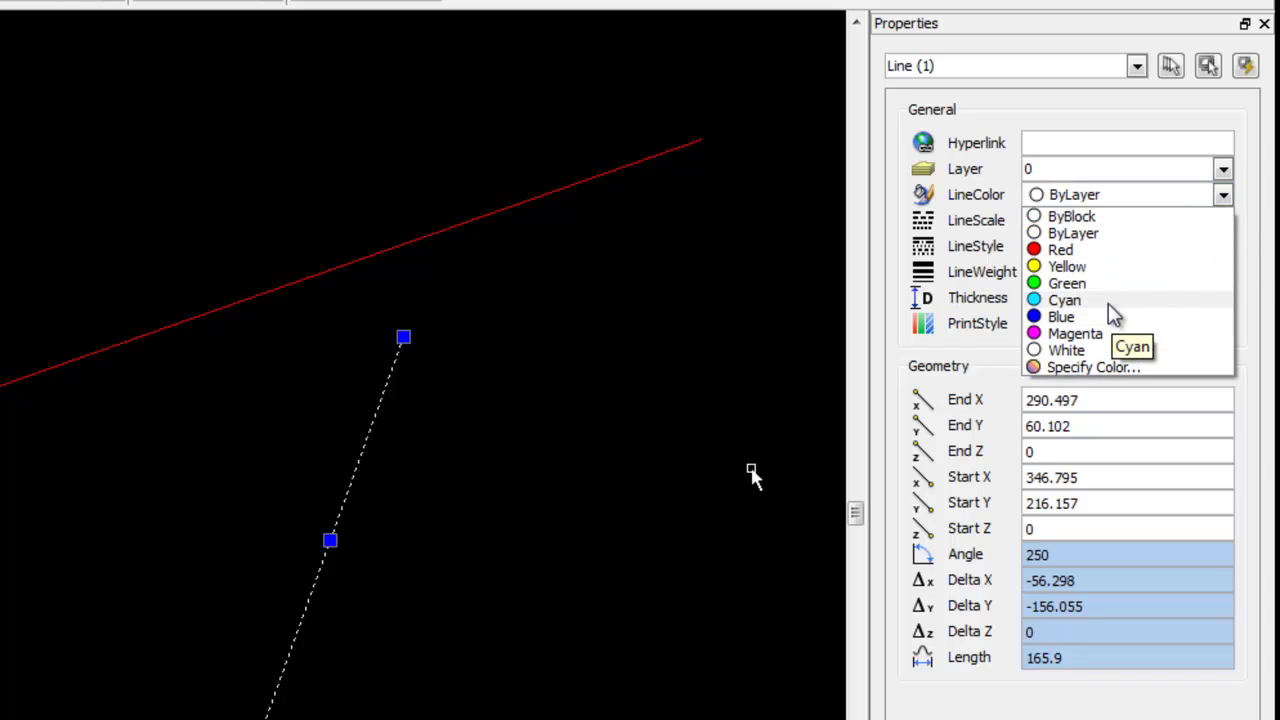
click(1108, 302)
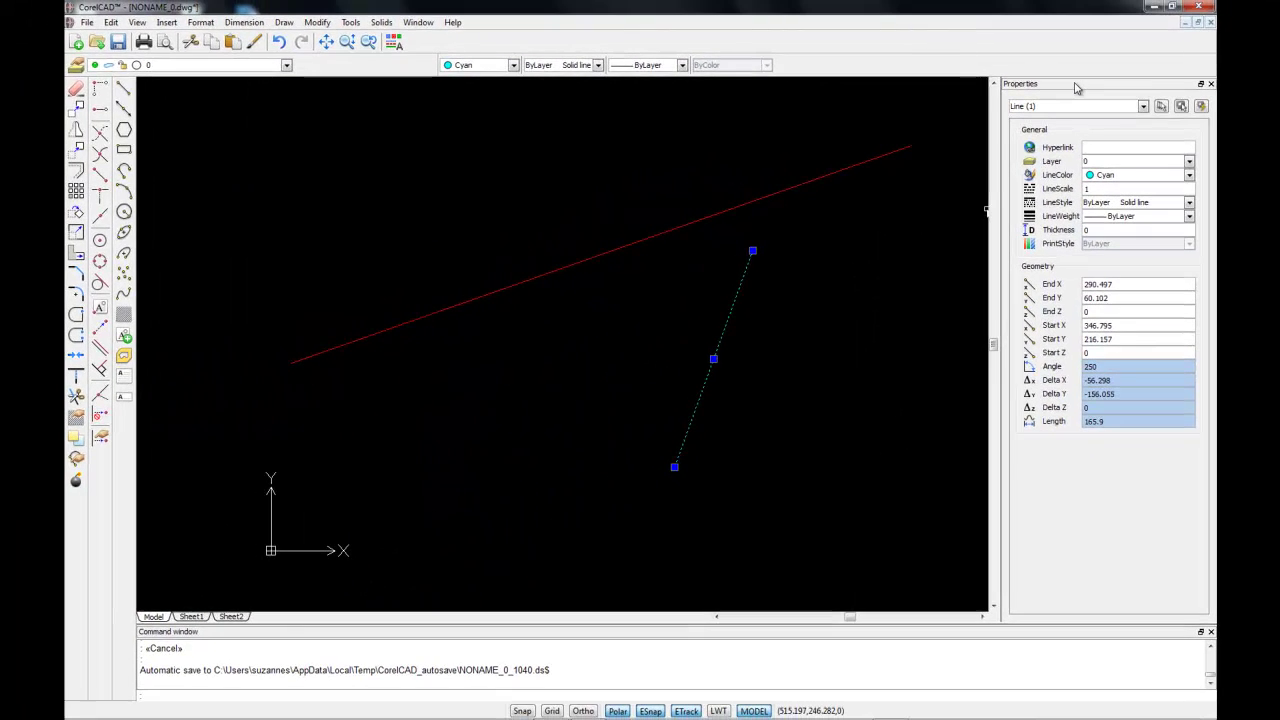
drag(1077, 86, 185, 96)
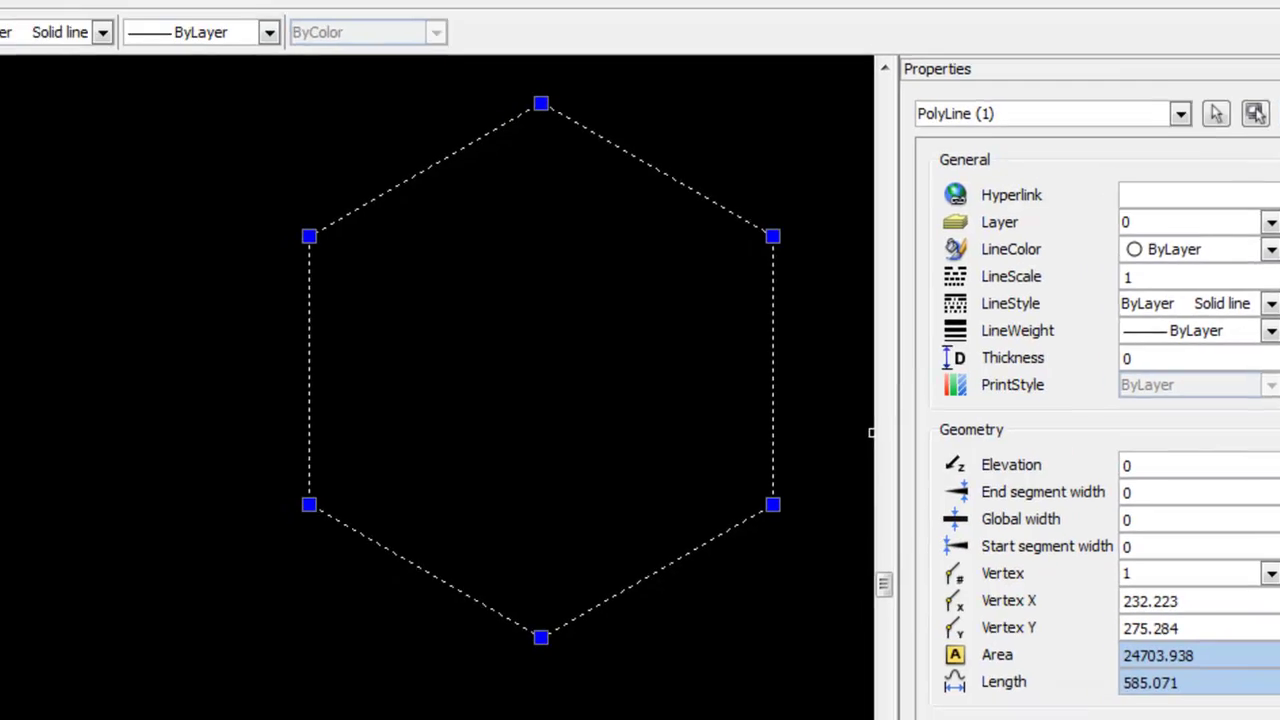
Step: Bring up the Smart Select filter from the Quick Select button
click(1250, 138)
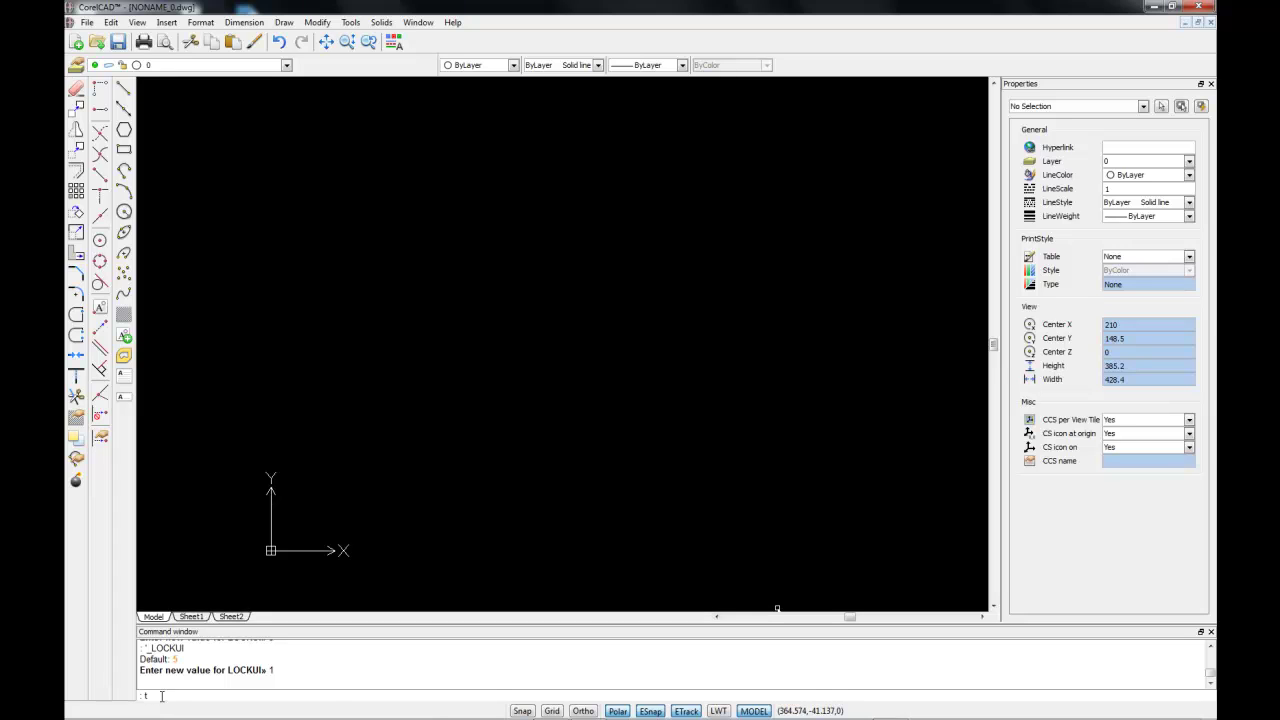
Step: Run TOOLMATRIX to open an empty Tool Matrix, then return to the drawing window
text(oolmatrix)
key(Return)
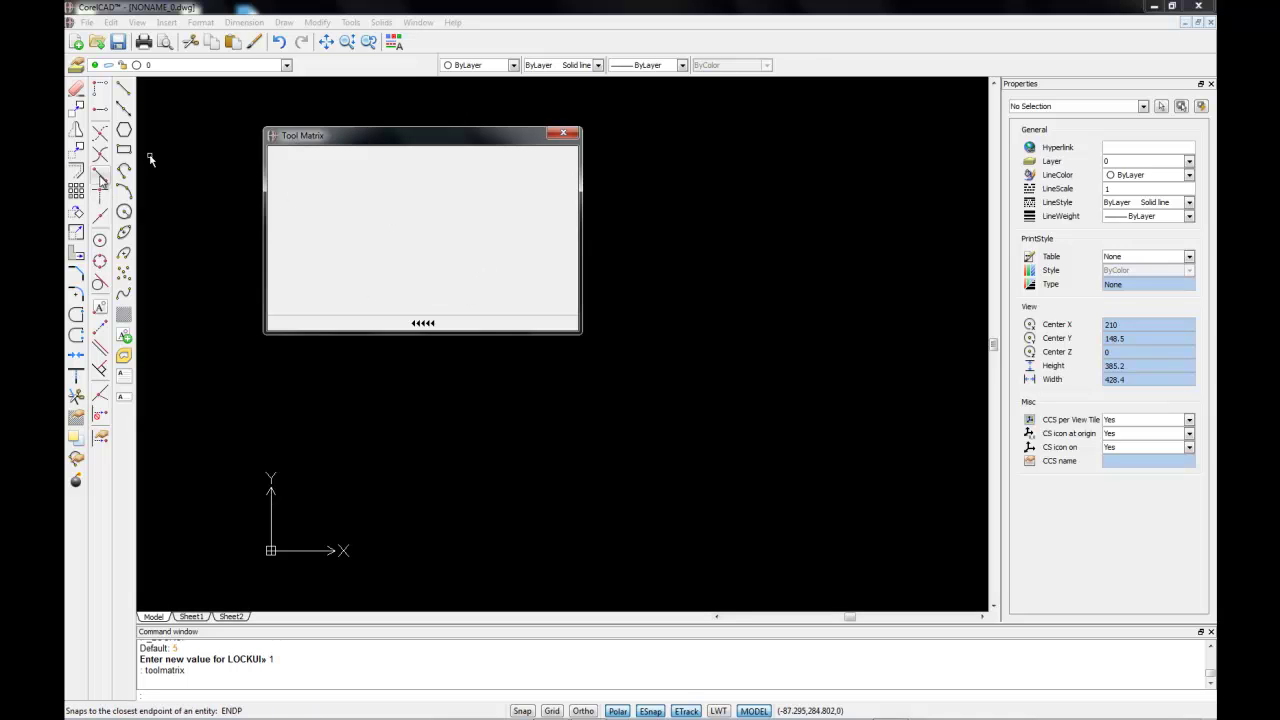
click(138, 440)
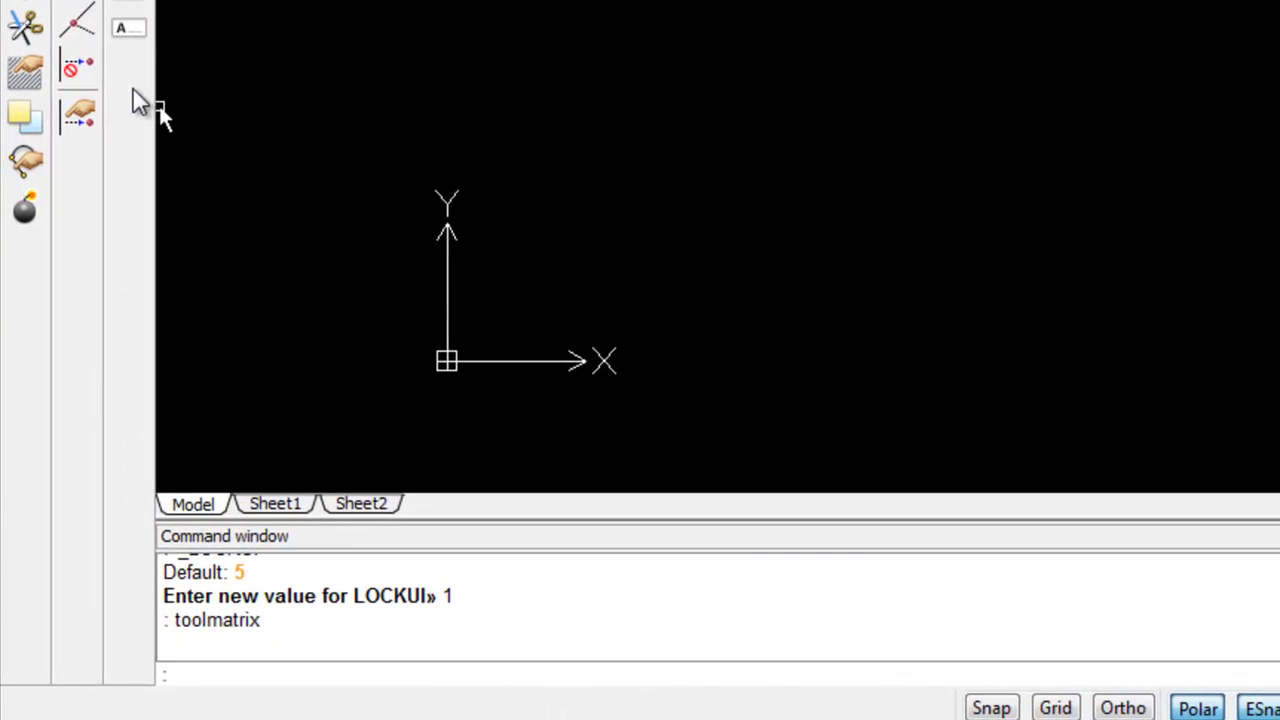
Step: Uncheck Lock Location > Docking Toolbars from the toolbar context menu
right_click(124, 97)
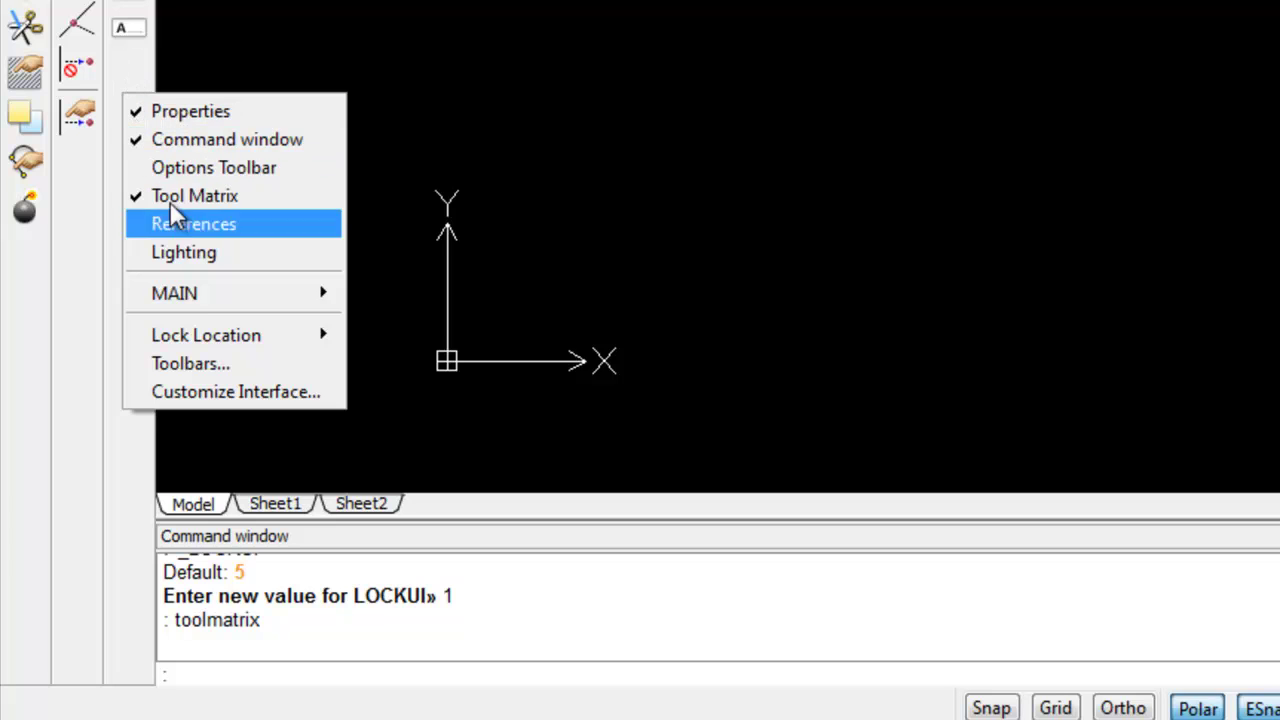
mouse_move(213, 345)
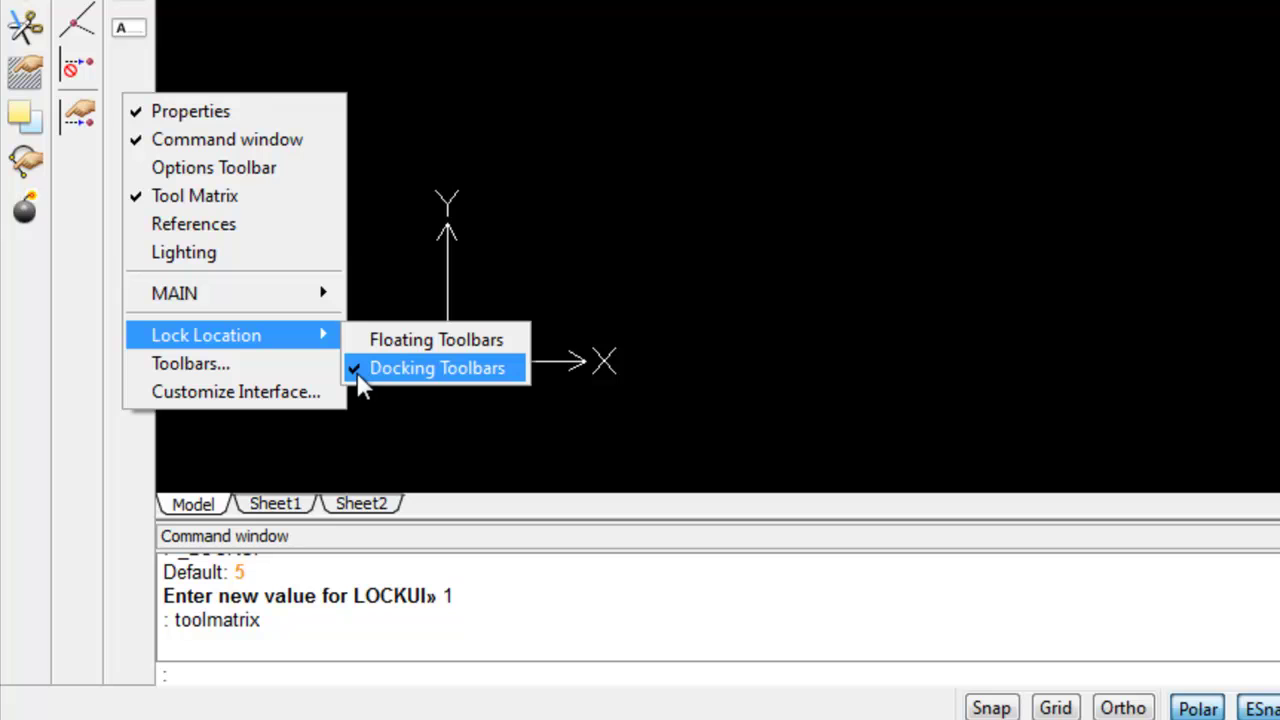
click(437, 368)
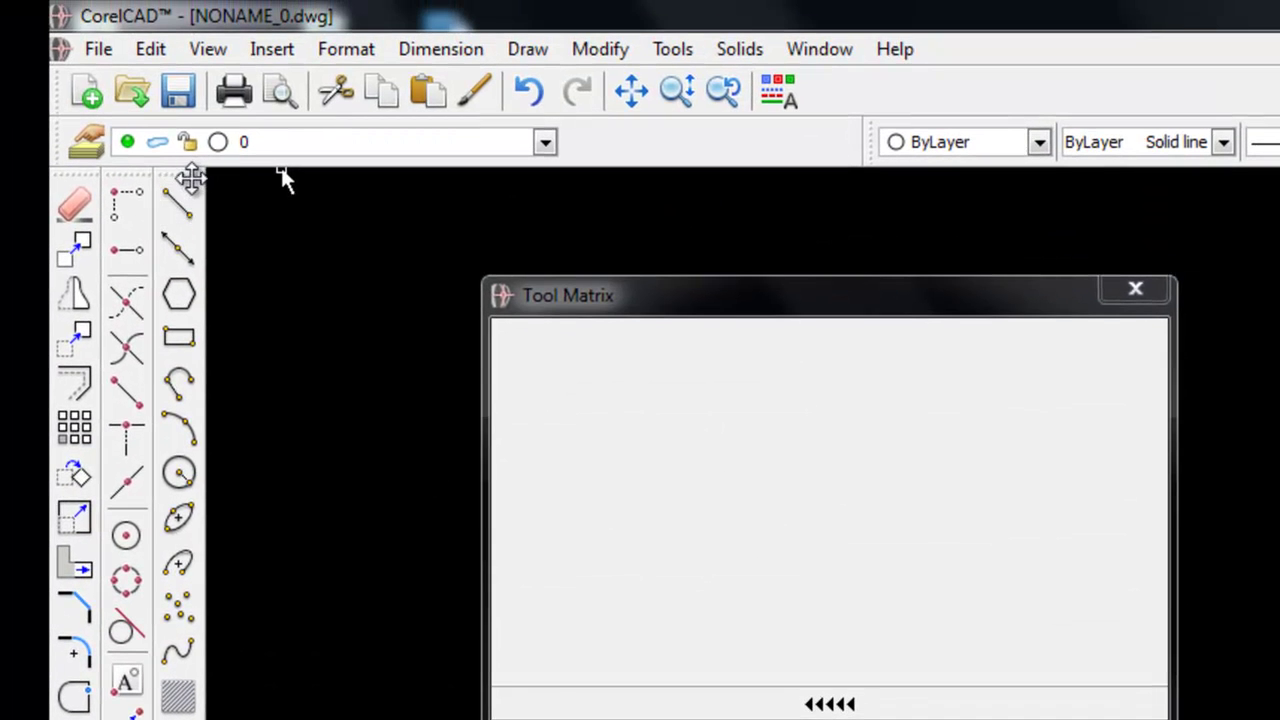
Step: Drag the Draw, Entity Snap and Modify toolbars into the Tool Matrix
mouse_move(192, 178)
mouse_down()
mouse_move(210, 237)
mouse_move(470, 400)
mouse_move(500, 390)
mouse_up()
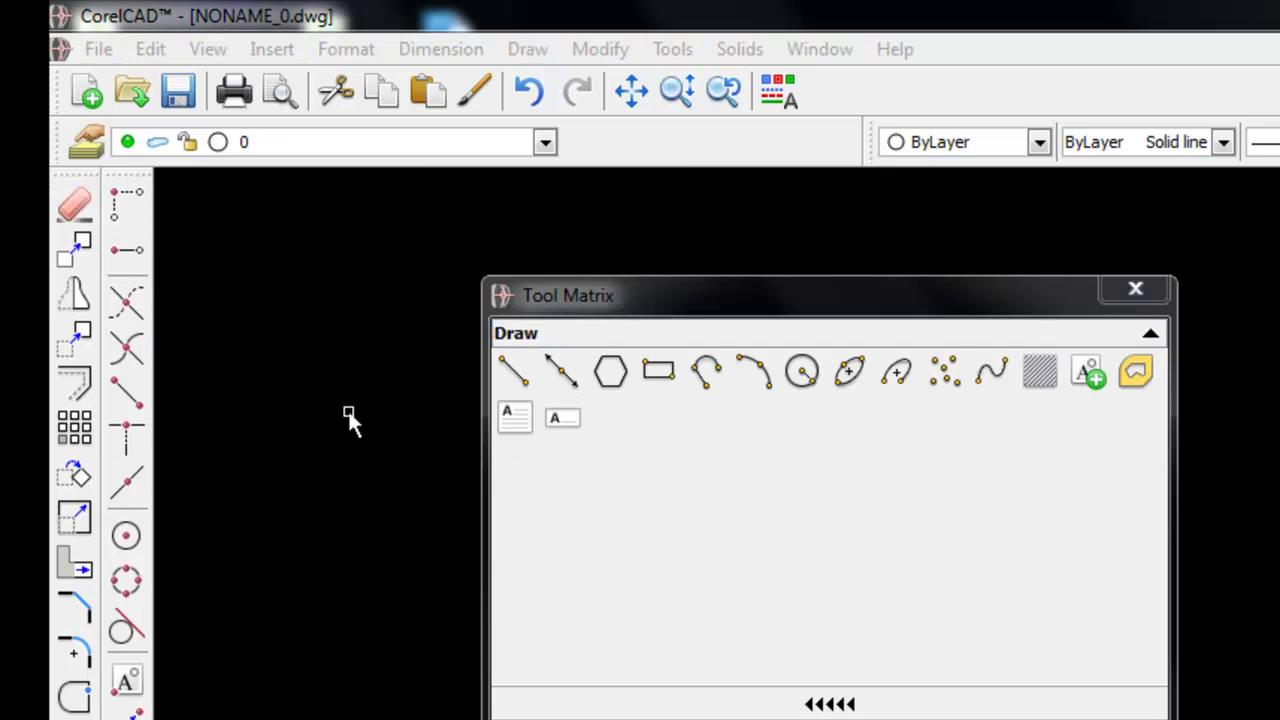
drag(106, 287, 507, 507)
drag(106, 163, 495, 562)
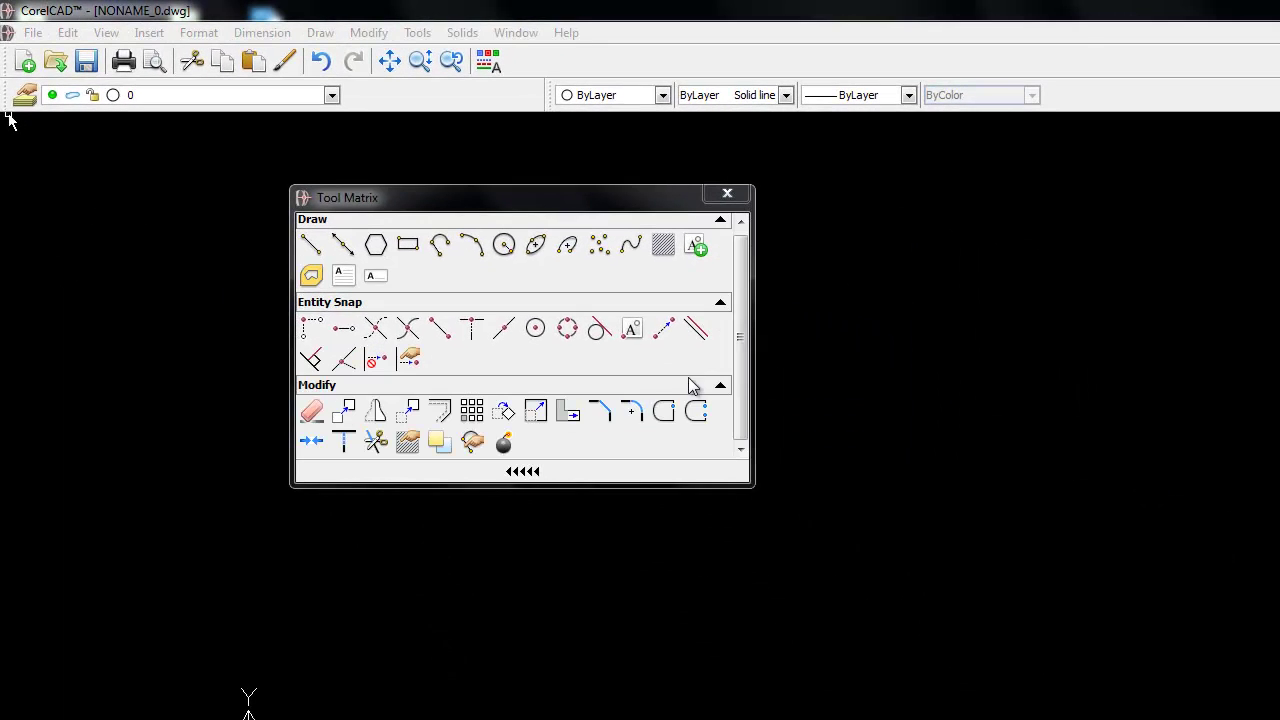
Step: Collapse all three Tool Matrix sections, narrow the window and move it aside
click(722, 387)
click(734, 305)
click(736, 220)
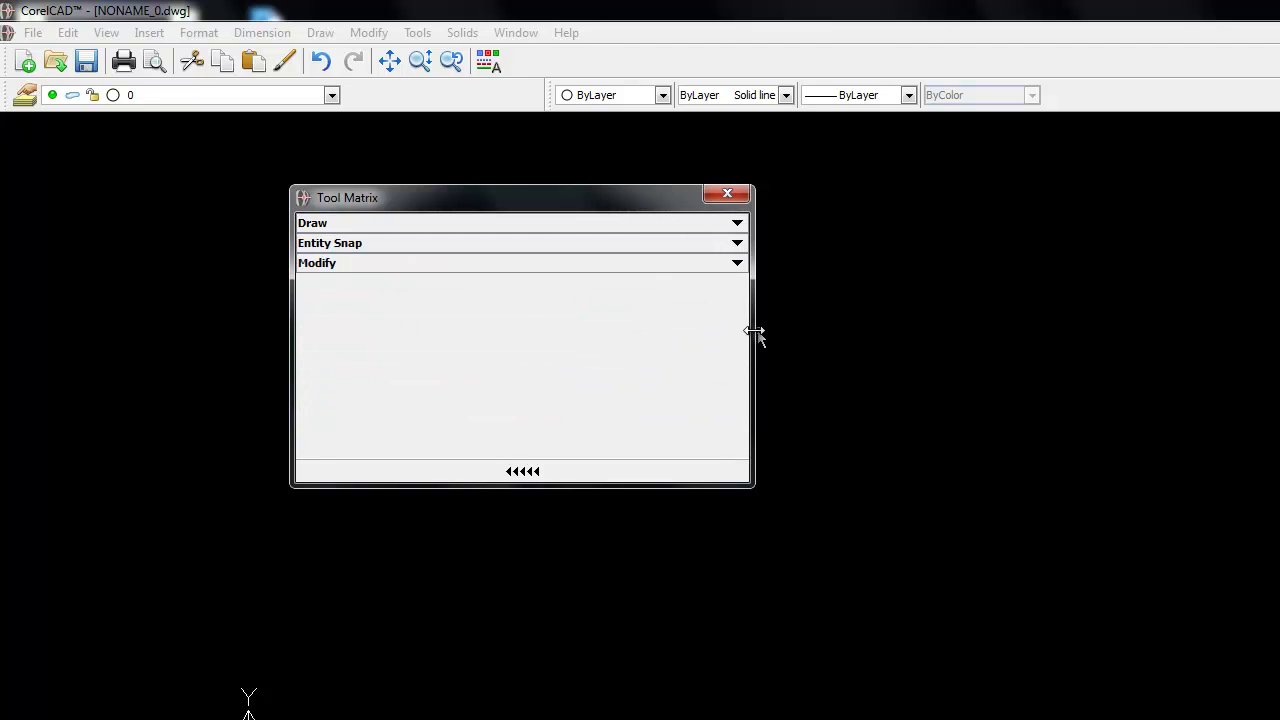
drag(755, 333, 509, 323)
drag(459, 205, 168, 157)
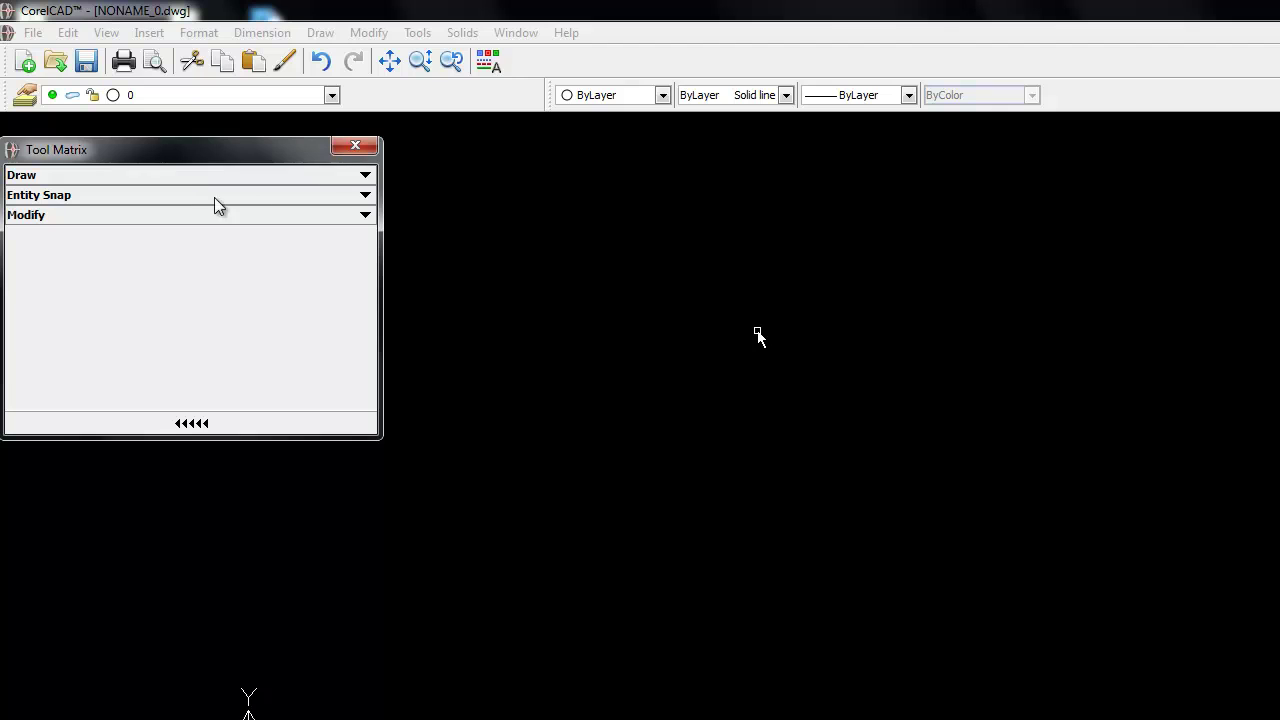
click(367, 177)
click(366, 177)
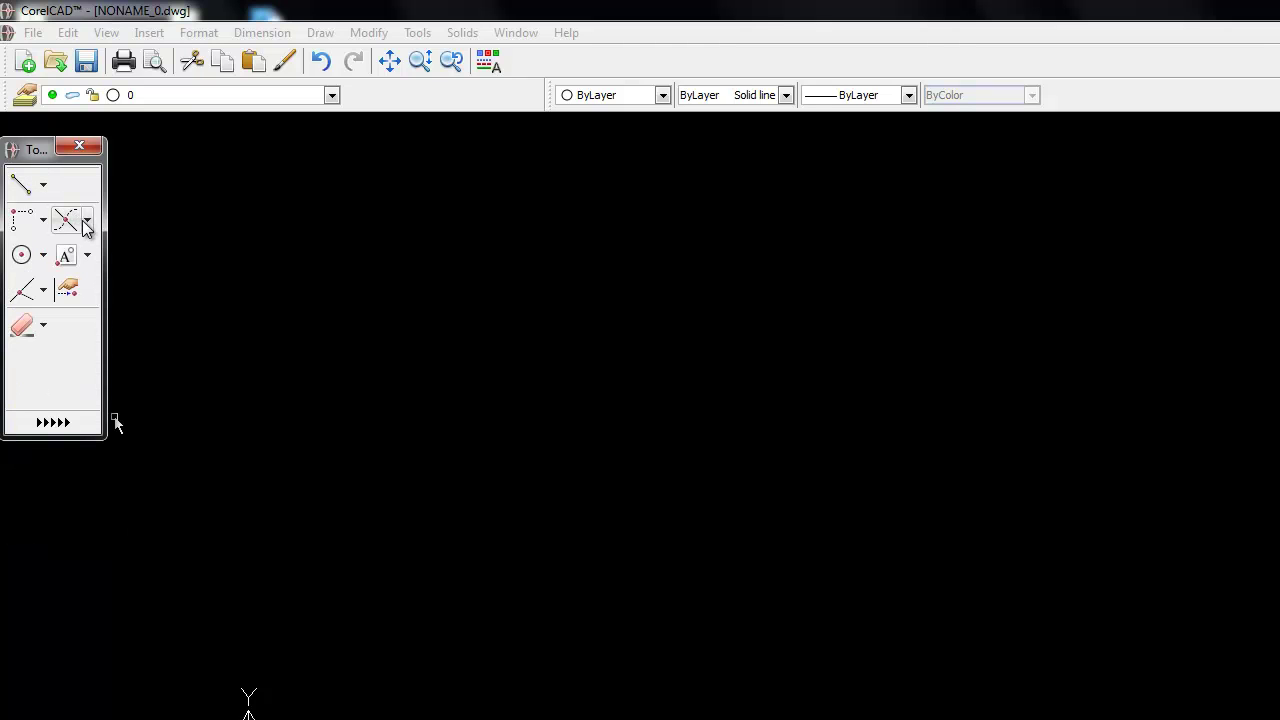
Step: Expand the Tool Matrix sections and uncheck Lock Location > Floating Toolbars
click(82, 422)
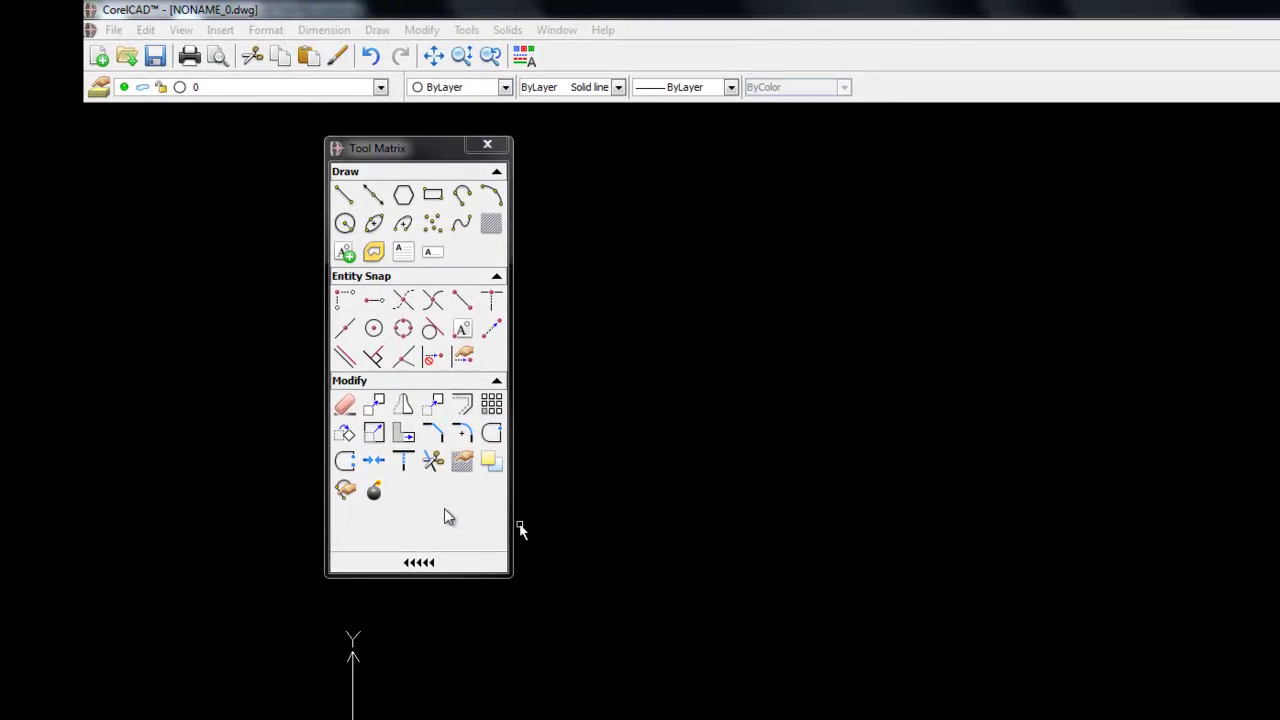
right_click(445, 510)
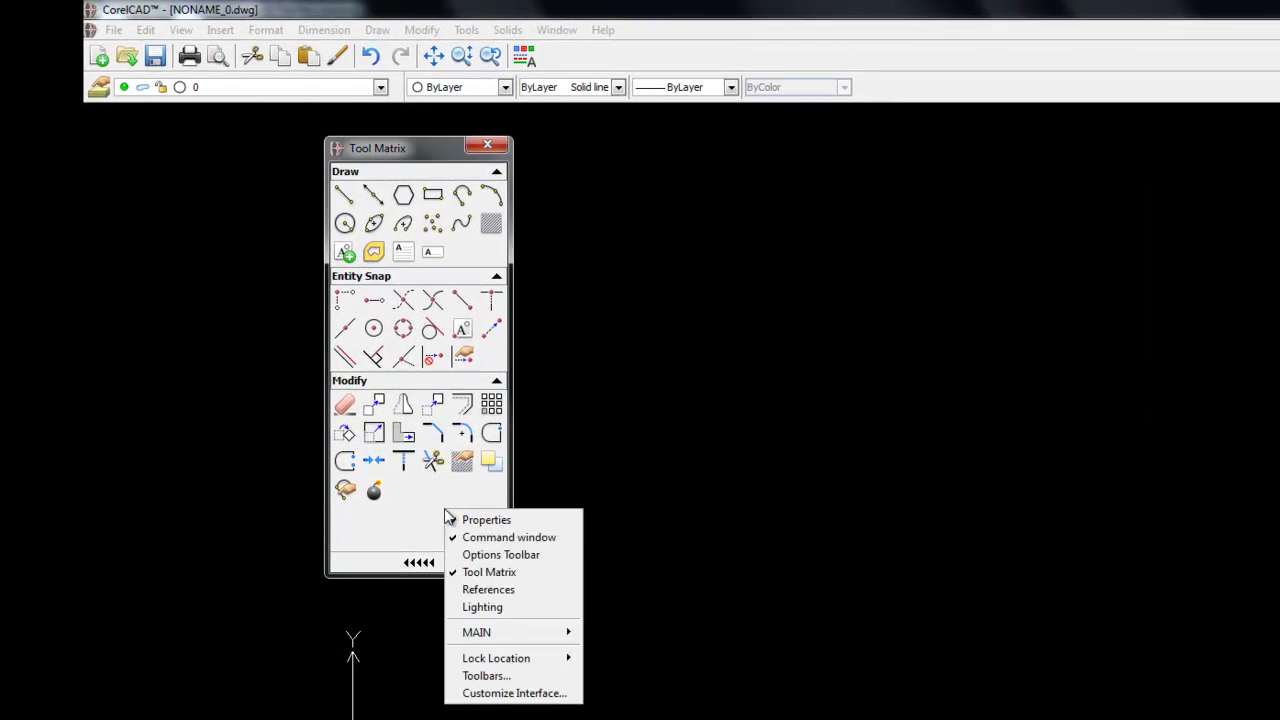
mouse_move(495, 659)
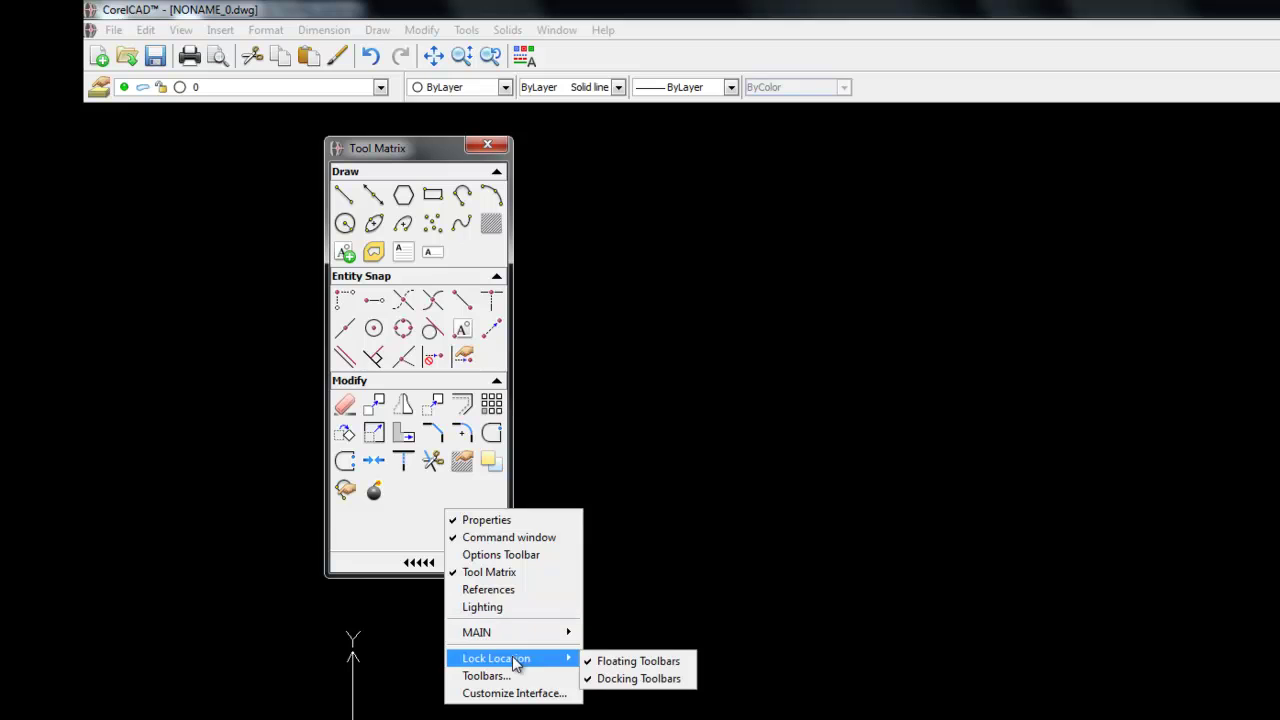
click(615, 663)
Step: Reopen the toolbar locking options and close them without changes
right_click(473, 517)
mouse_move(578, 665)
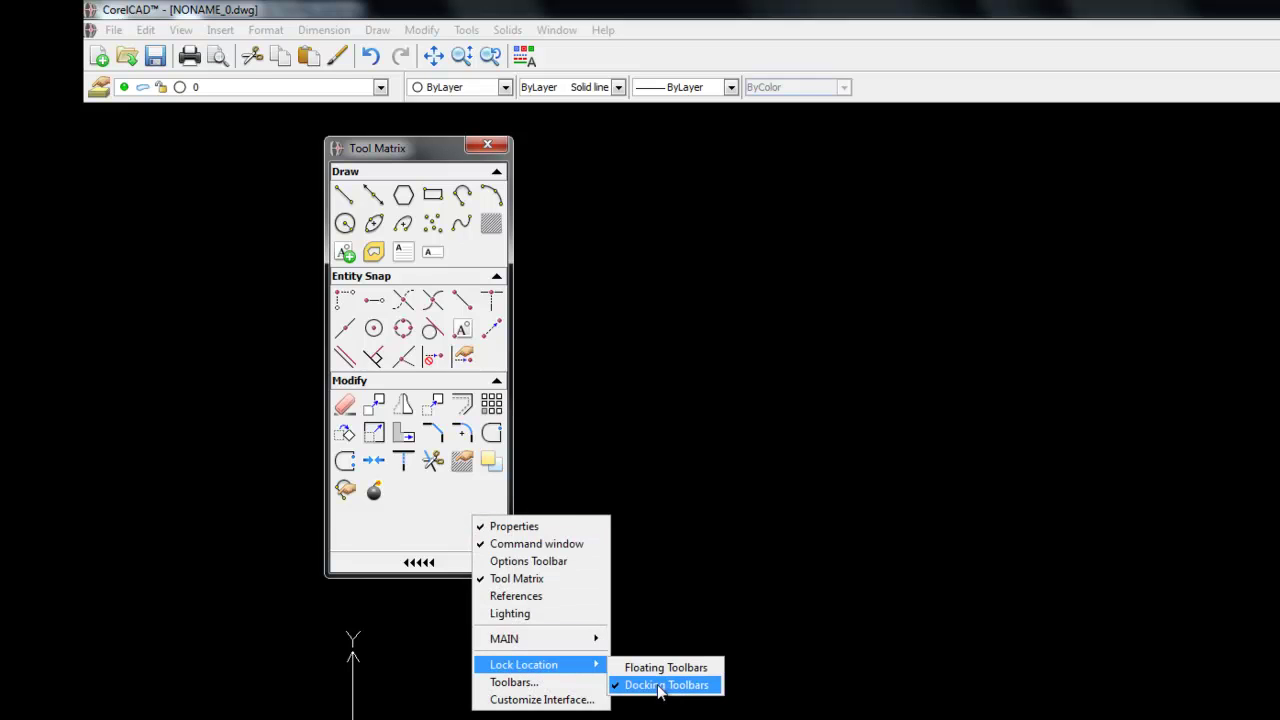
click(424, 153)
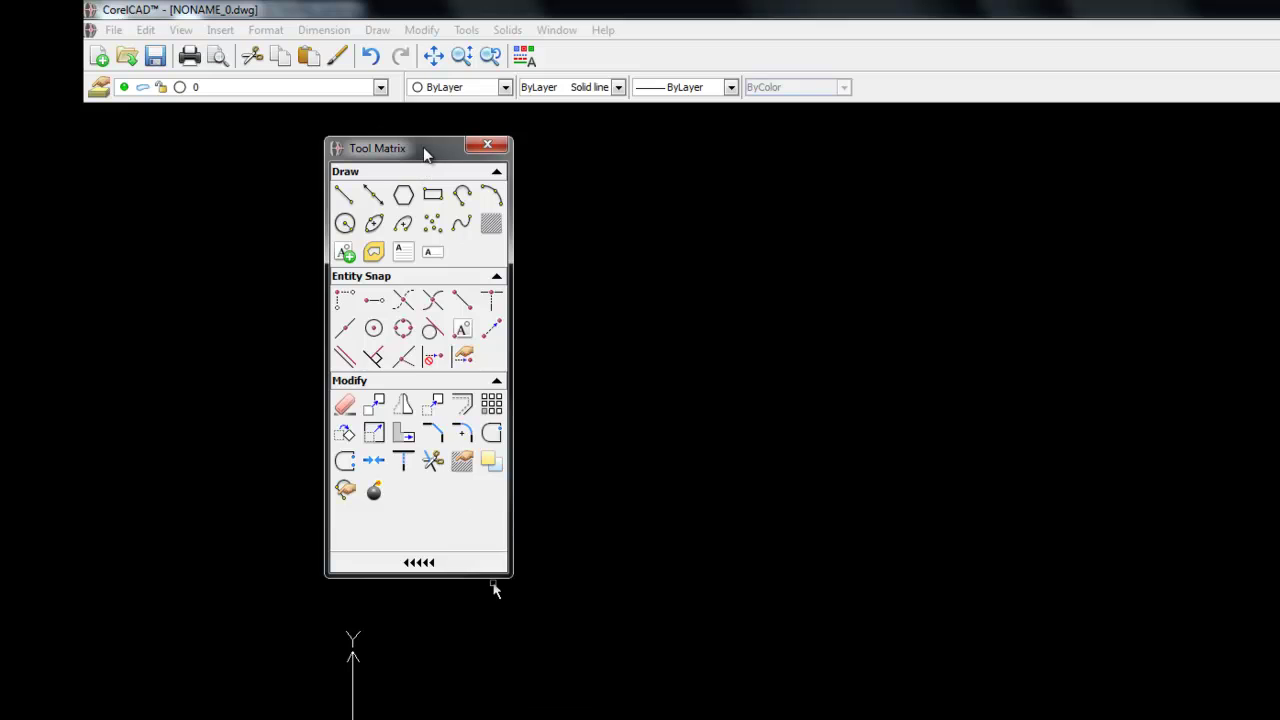